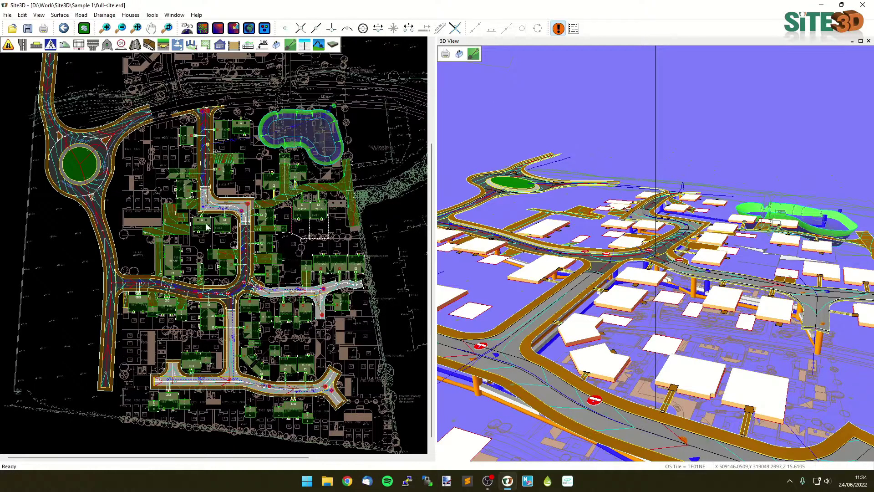
- Examine the storm and foul manholes along the site roads and around the Road 2 junction in plan and 3D
{"action": "scroll", "coordinate": [196, 287], "scroll_direction": "up", "scroll_amount": 2}
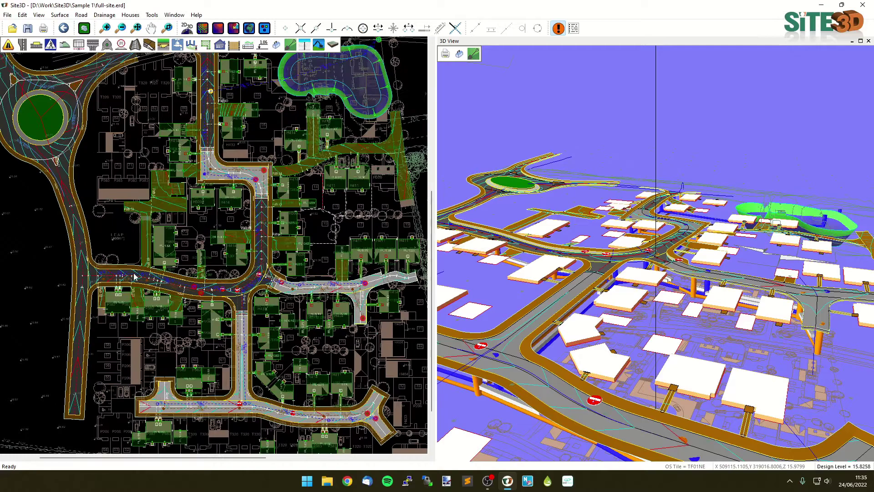
{"action": "left_click_drag", "start_coordinate": [623, 299], "coordinate": [577, 280]}
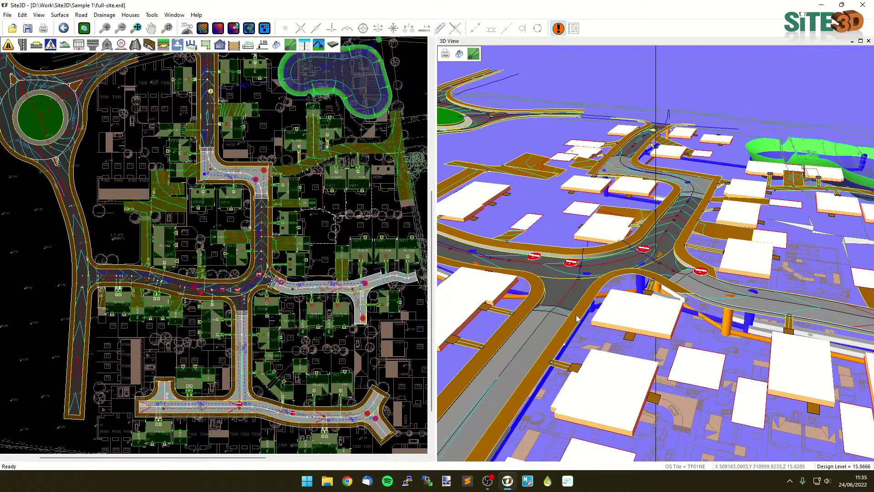
{"action": "scroll", "coordinate": [280, 286], "scroll_direction": "up", "scroll_amount": 5}
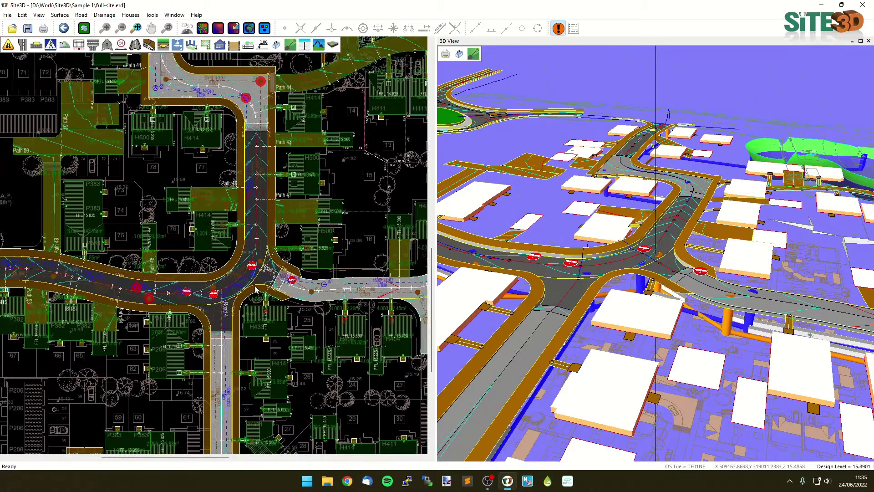
{"action": "scroll", "coordinate": [255, 249], "scroll_direction": "up", "scroll_amount": 4}
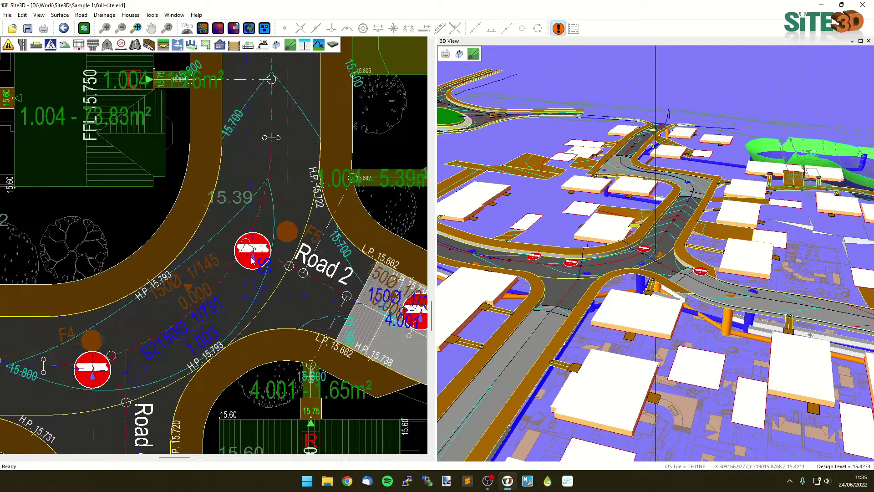
{"action": "middle_click_drag", "start_coordinate": [291, 182], "coordinate": [229, 213]}
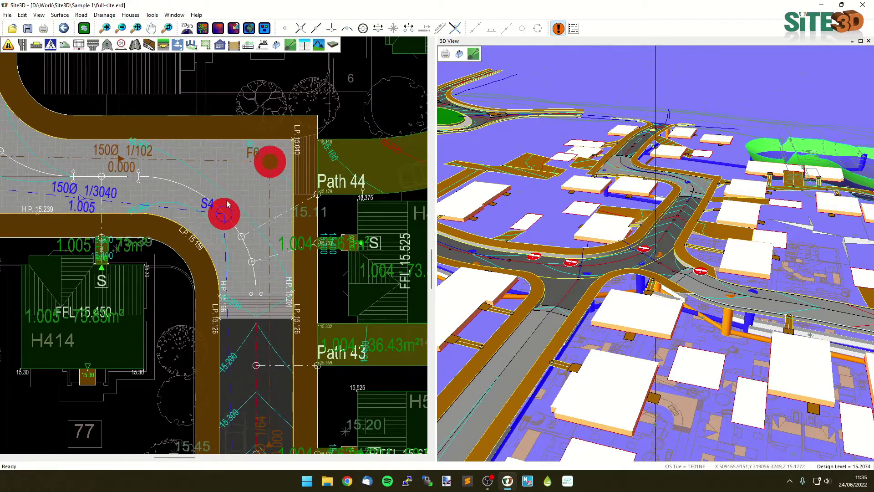
{"action": "scroll", "coordinate": [223, 222], "scroll_direction": "down", "scroll_amount": 2}
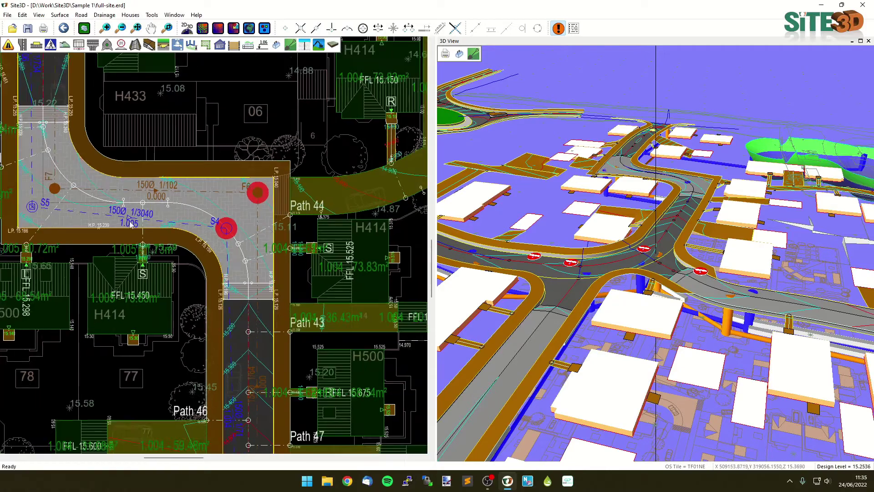
{"action": "scroll", "coordinate": [244, 310], "scroll_direction": "down", "scroll_amount": 1}
{"action": "scroll", "coordinate": [235, 302], "scroll_direction": "down", "scroll_amount": 1}
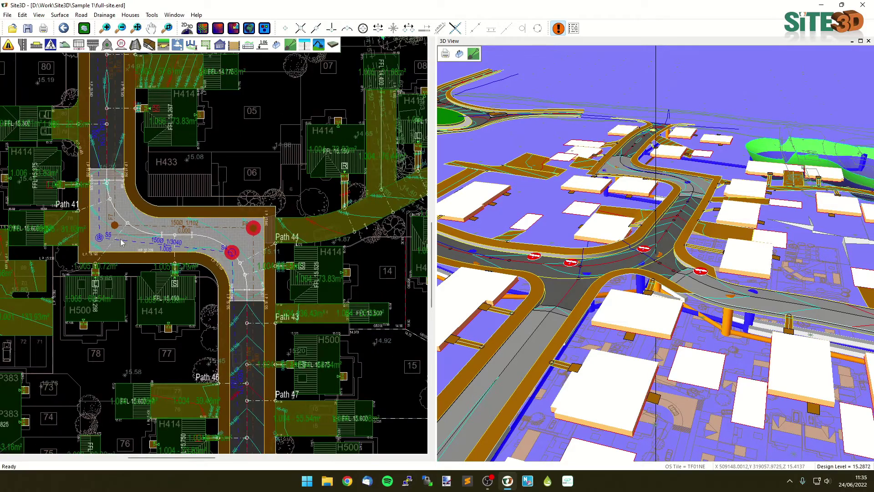
{"action": "scroll", "coordinate": [250, 326], "scroll_direction": "down", "scroll_amount": 1}
{"action": "scroll", "coordinate": [251, 327], "scroll_direction": "down", "scroll_amount": 1}
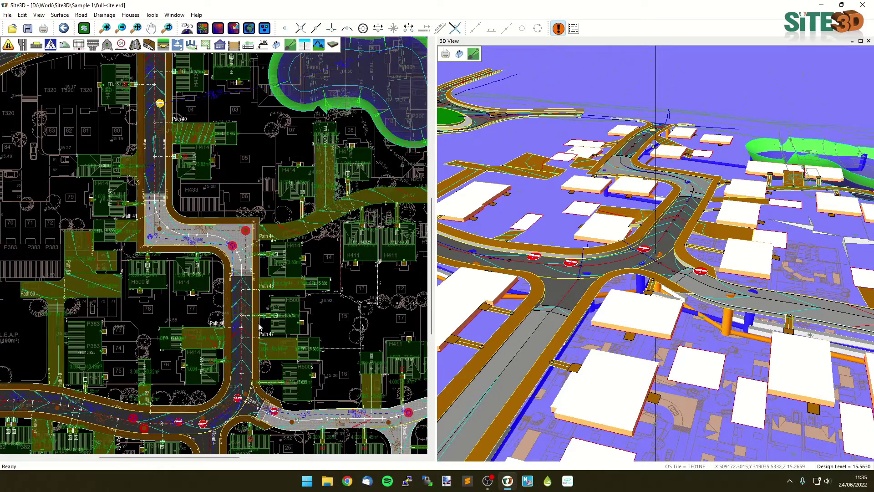
{"action": "scroll", "coordinate": [256, 325], "scroll_direction": "down", "scroll_amount": 1}
{"action": "scroll", "coordinate": [273, 309], "scroll_direction": "down", "scroll_amount": 2}
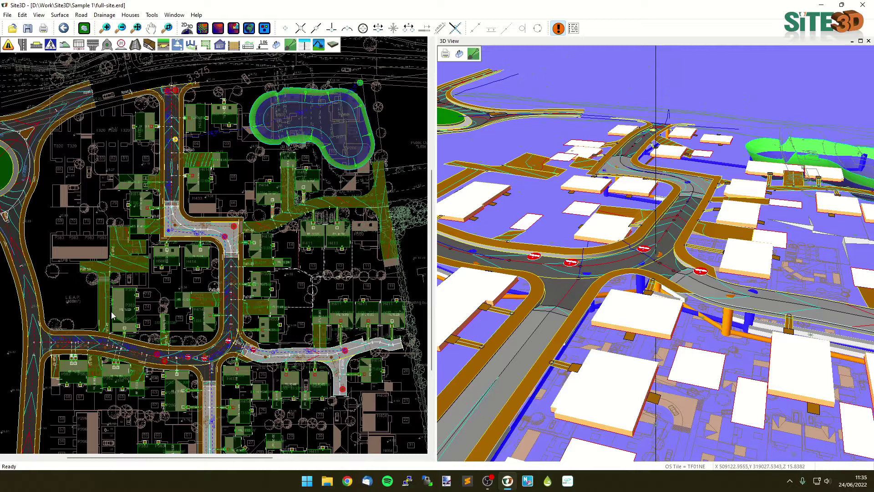
- Inspect the conduit properties of the storm pipe between manholes S13 and S14, leaving them unedited
{"action": "left_click", "coordinate": [177, 44]}
{"action": "left_click", "coordinate": [162, 64]}
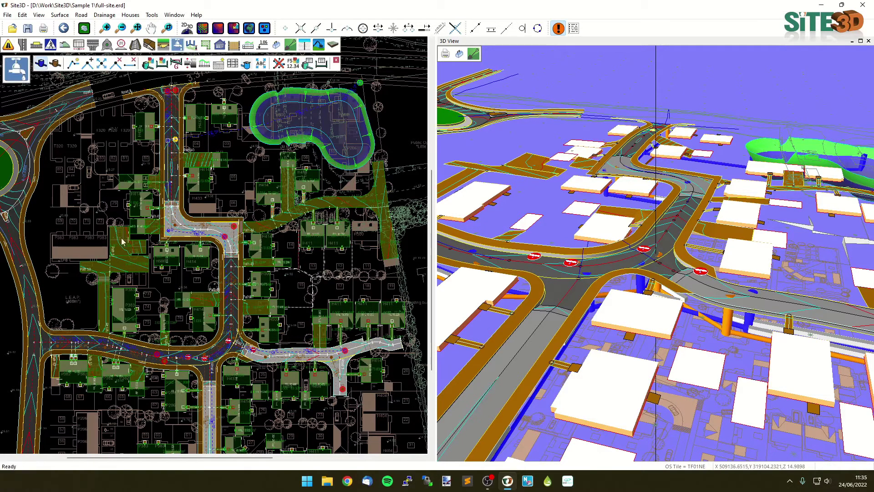
{"action": "left_click", "coordinate": [138, 351]}
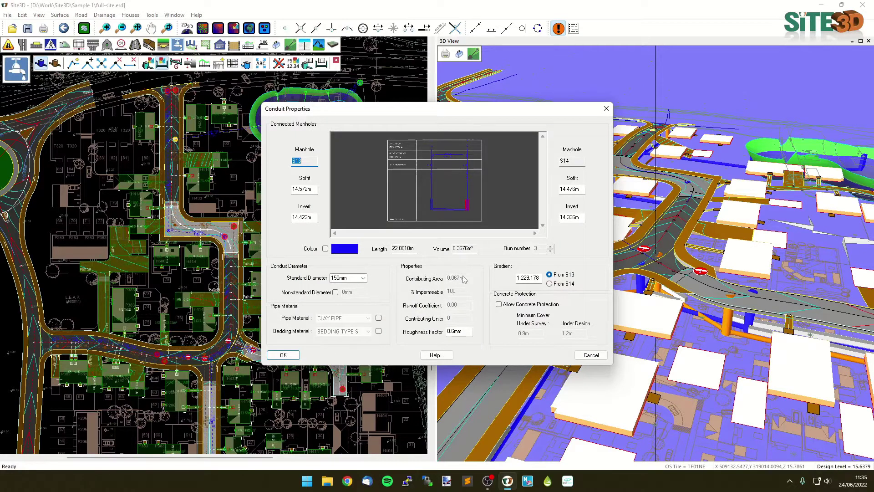
{"action": "left_click", "coordinate": [590, 354]}
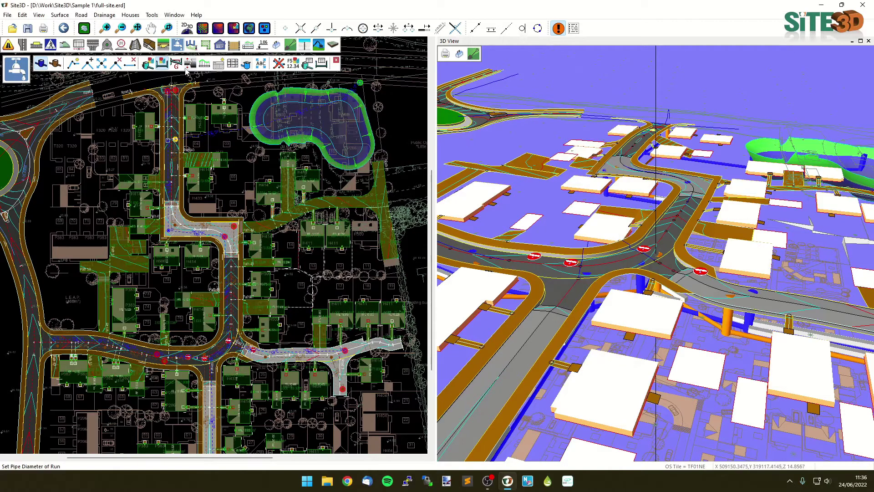
- Inspect the drainable area properties of the house plot beside pipe 3.001, including its runoff coefficient, without applying edits
{"action": "left_click", "coordinate": [206, 44]}
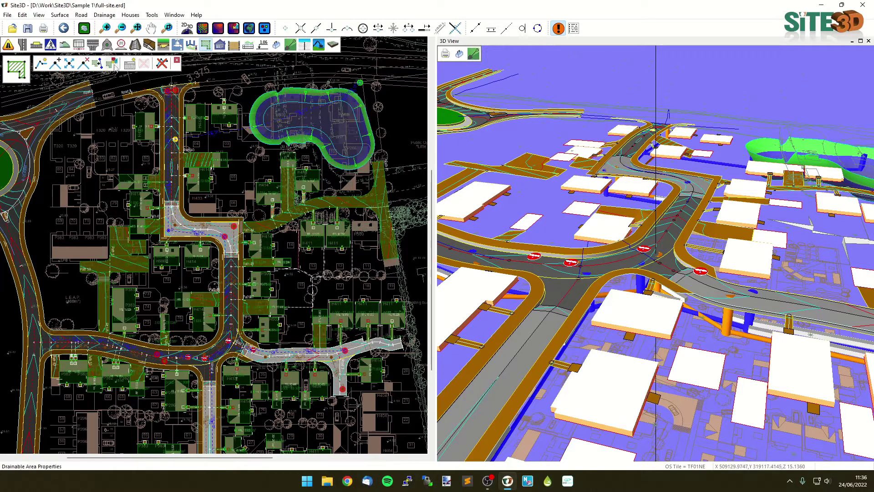
{"action": "left_click", "coordinate": [112, 63]}
{"action": "left_click", "coordinate": [127, 322]}
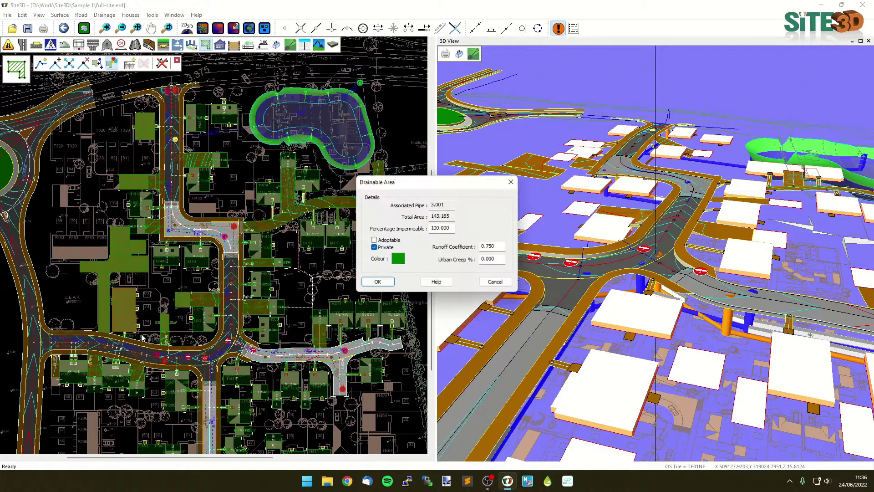
{"action": "left_click_drag", "start_coordinate": [496, 246], "coordinate": [481, 246]}
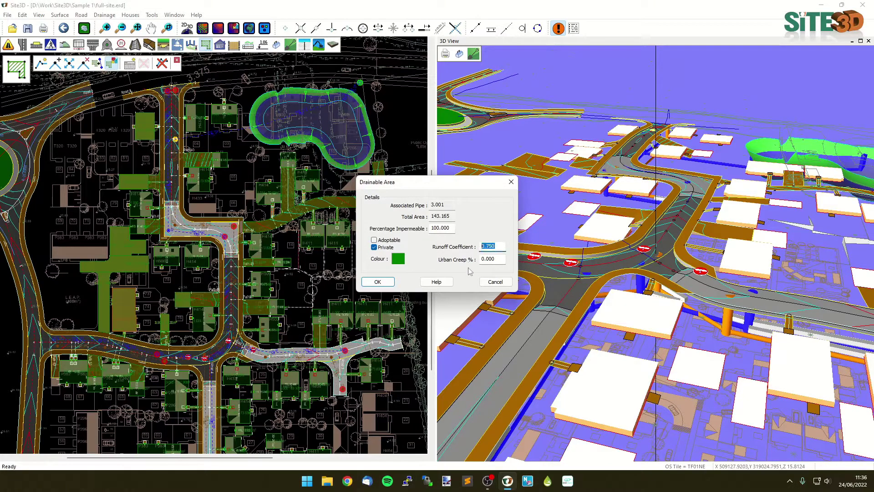
{"action": "left_click", "coordinate": [487, 285]}
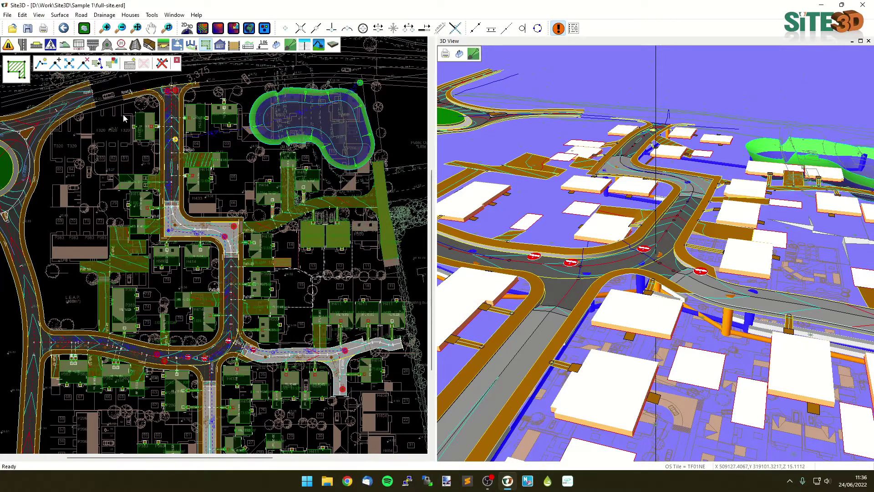
- Set up auto sizing and levelling for outfall S18, using Pond base level for the headwall invert and the Start at minimum diameter sizing style
{"action": "left_click", "coordinate": [190, 46]}
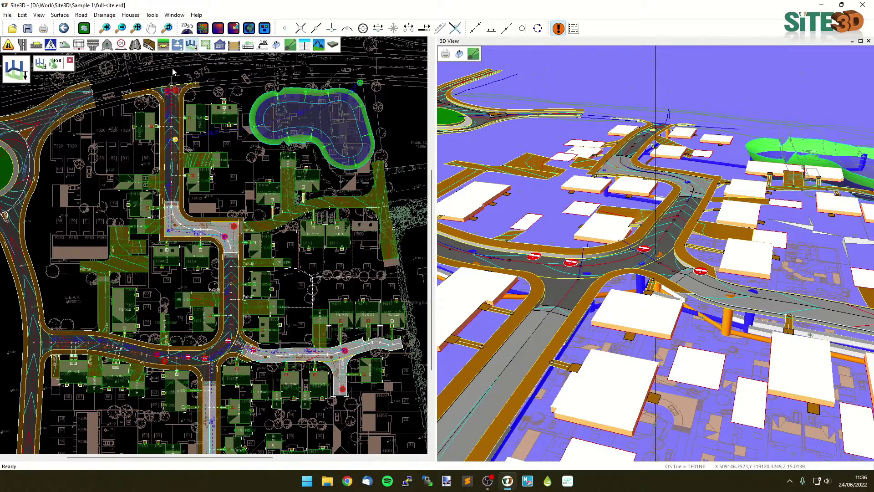
{"action": "left_click", "coordinate": [39, 64]}
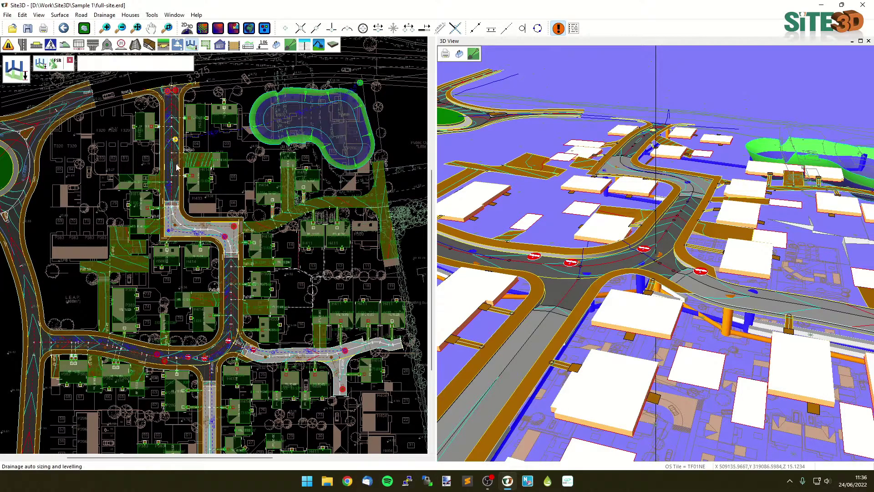
{"action": "left_click", "coordinate": [360, 83]}
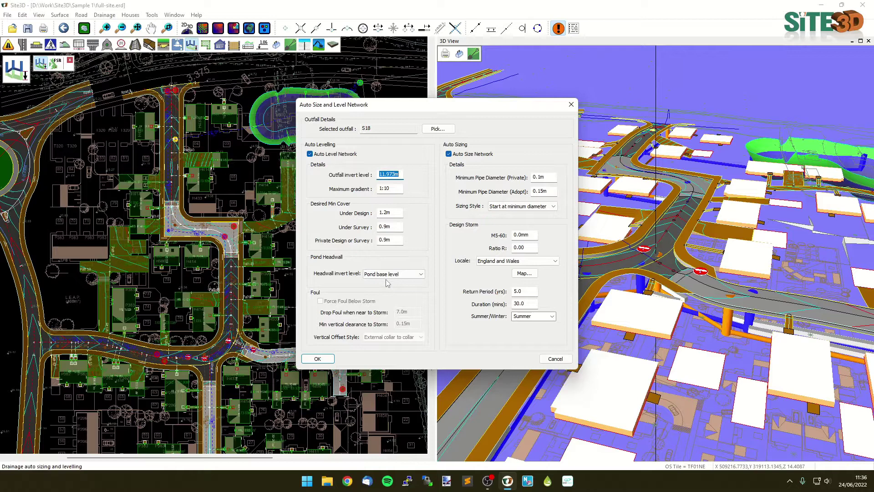
{"action": "left_click", "coordinate": [409, 275]}
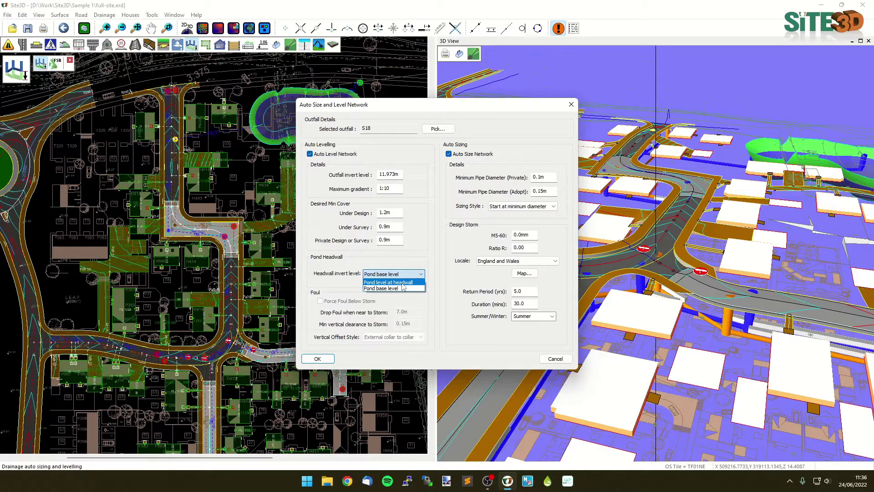
{"action": "left_click", "coordinate": [423, 263]}
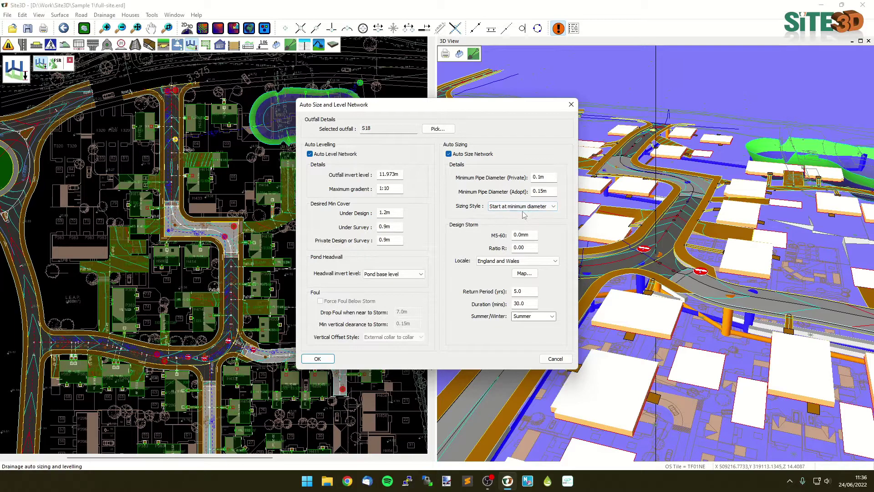
{"action": "left_click", "coordinate": [549, 207]}
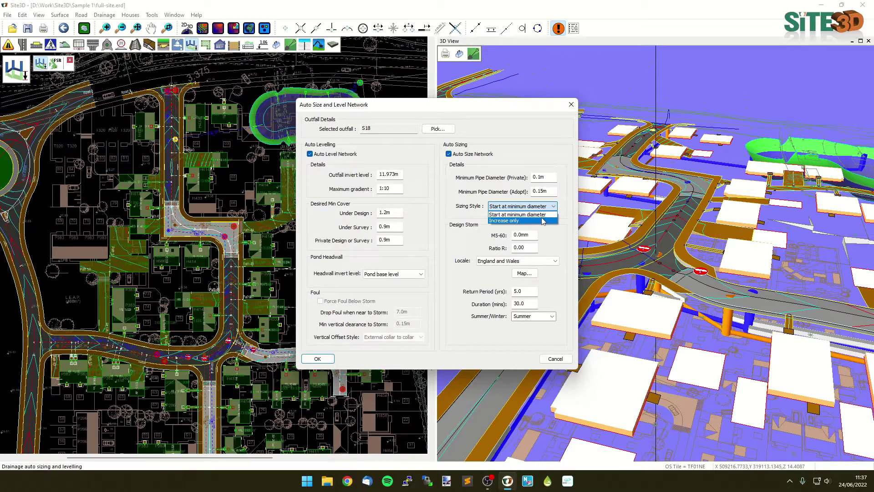
{"action": "left_click", "coordinate": [523, 215]}
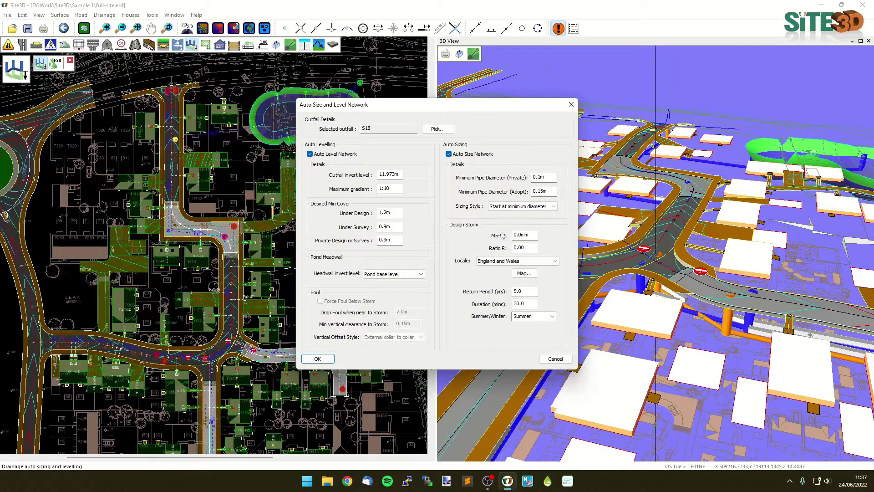
- Take the design storm rainfall from the UK map at a location just north of Peterborough, giving M5-60 19.0 mm and Ratio R 0.41
{"action": "left_click", "coordinate": [531, 276]}
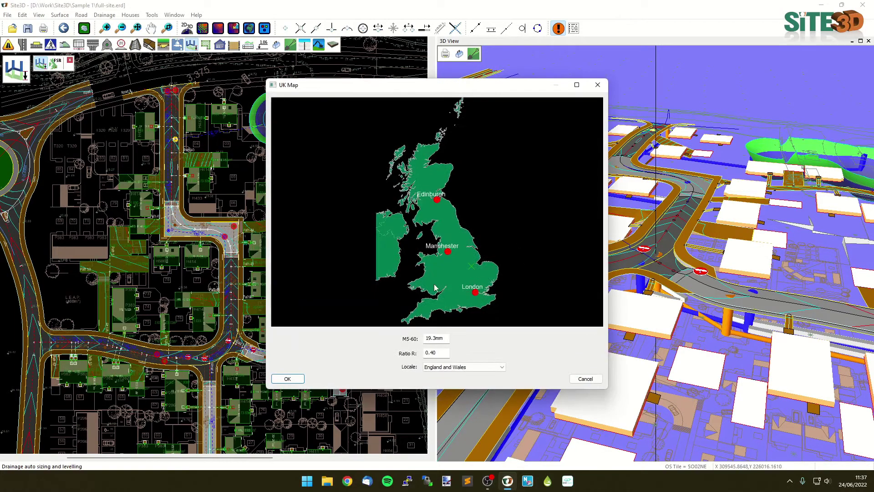
{"action": "mouse_move", "coordinate": [435, 287]}
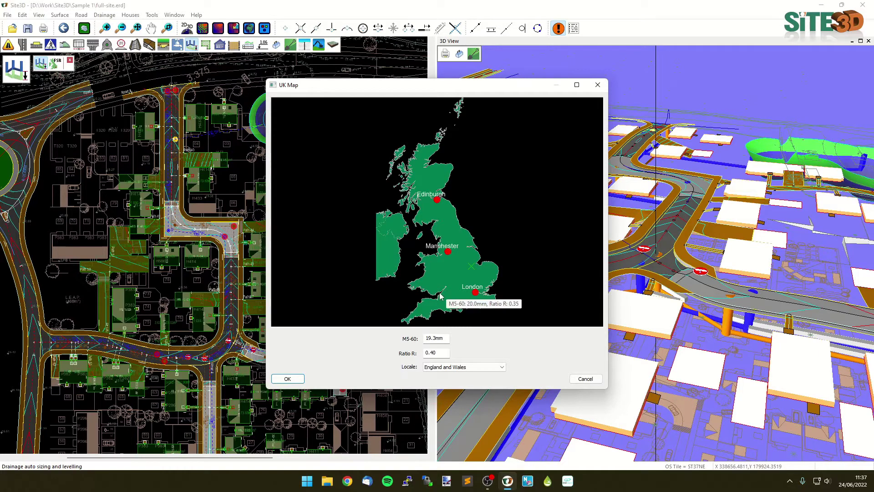
{"action": "left_click", "coordinate": [471, 266]}
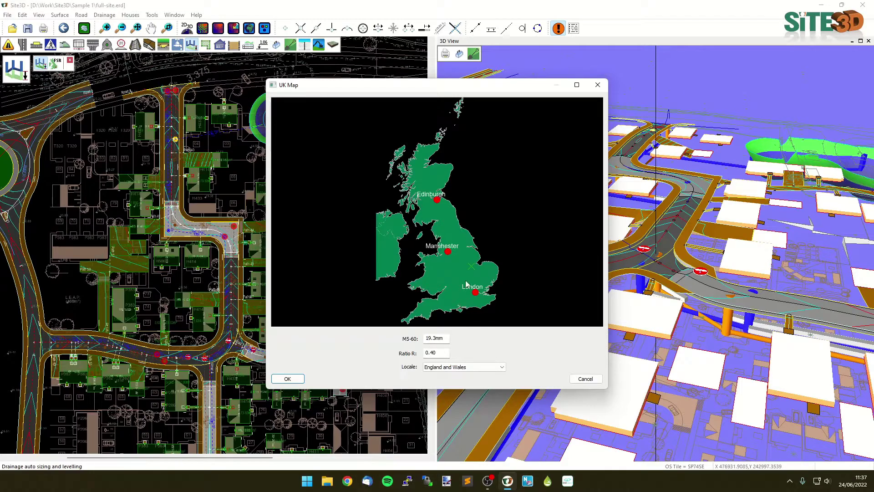
{"action": "mouse_move", "coordinate": [470, 282]}
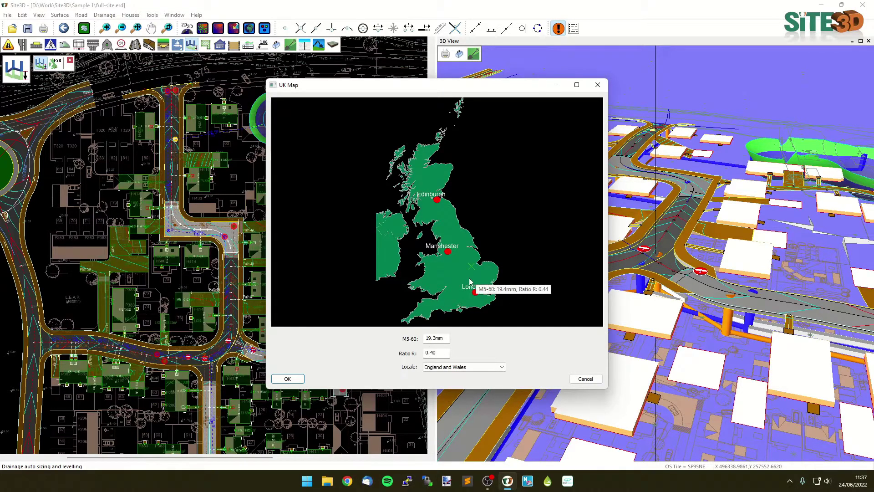
{"action": "scroll", "coordinate": [476, 281], "scroll_direction": "up", "scroll_amount": 2}
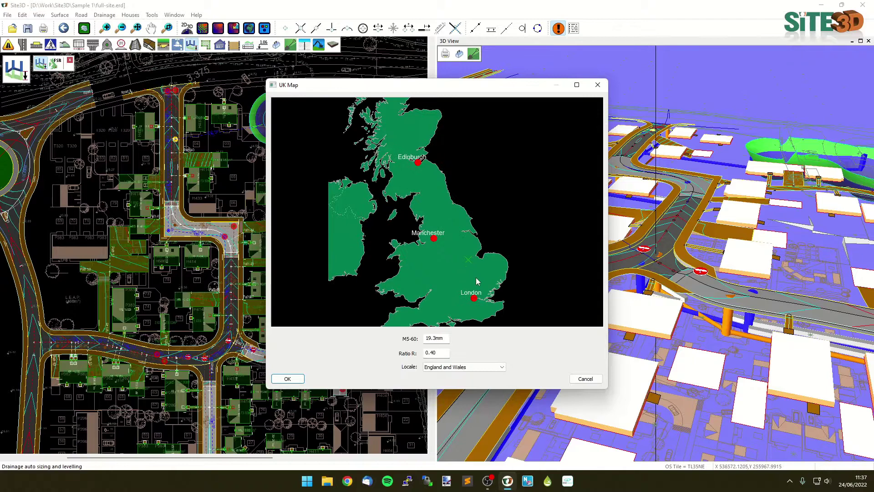
{"action": "scroll", "coordinate": [477, 273], "scroll_direction": "up", "scroll_amount": 3}
{"action": "mouse_move", "coordinate": [477, 253]}
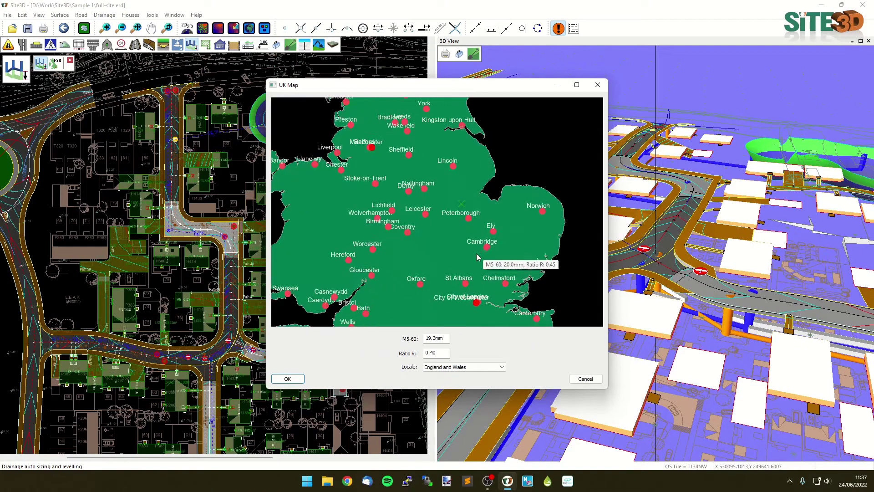
{"action": "scroll", "coordinate": [449, 245], "scroll_direction": "up", "scroll_amount": 4}
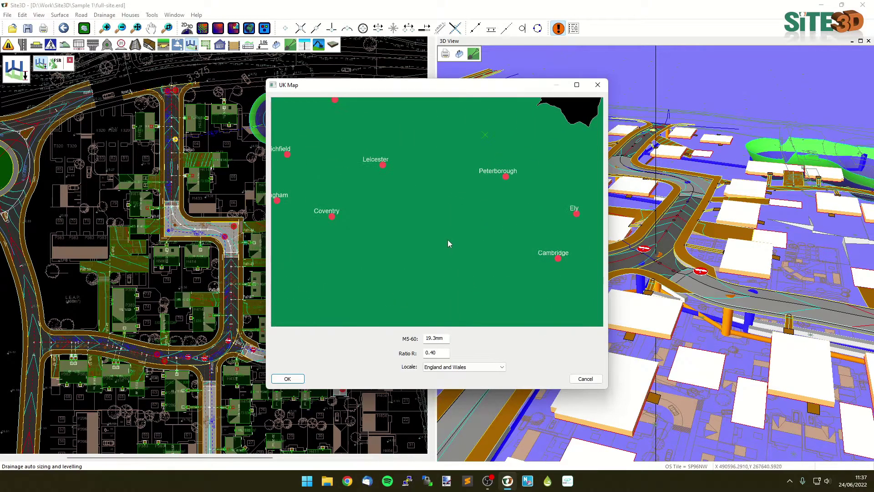
{"action": "scroll", "coordinate": [447, 243], "scroll_direction": "down", "scroll_amount": 4}
{"action": "scroll", "coordinate": [482, 258], "scroll_direction": "up", "scroll_amount": 3}
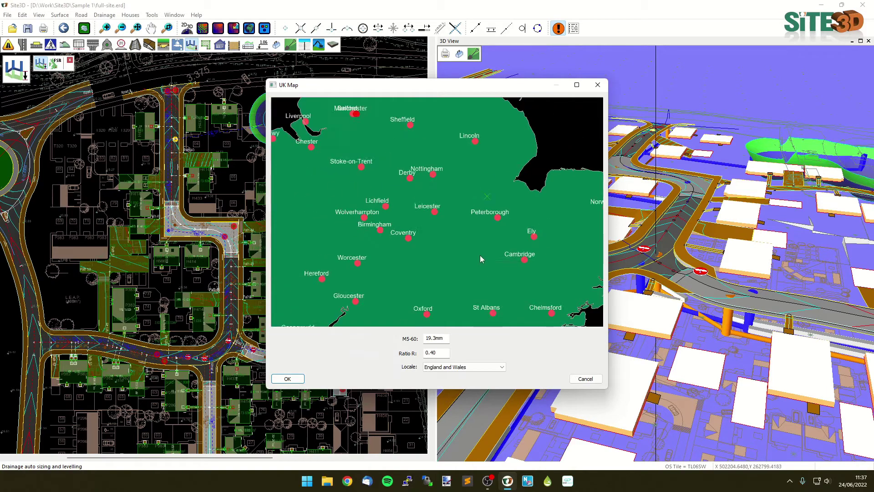
{"action": "left_click", "coordinate": [477, 202]}
{"action": "left_click", "coordinate": [496, 196]}
{"action": "scroll", "coordinate": [493, 241], "scroll_direction": "down", "scroll_amount": 1}
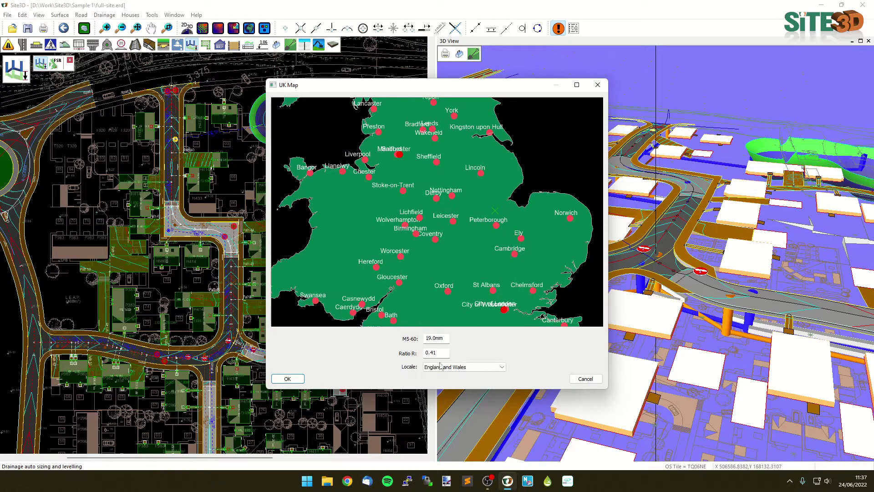
{"action": "left_click", "coordinate": [287, 379]}
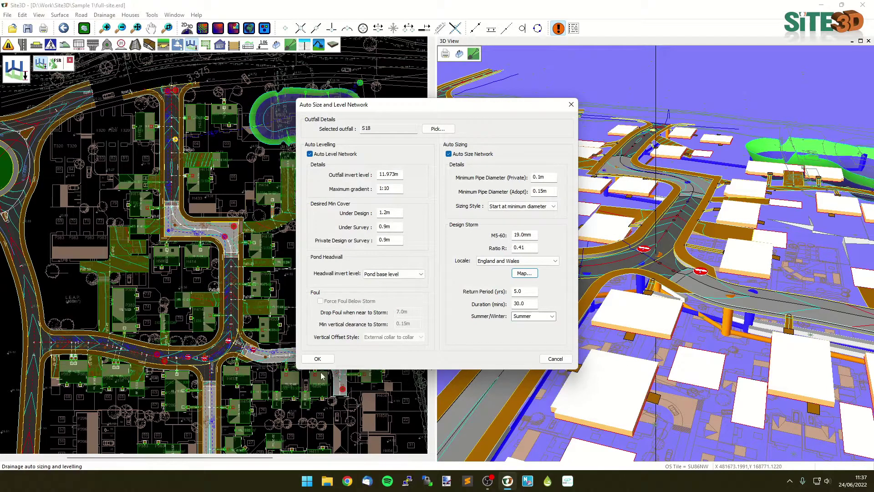
- Run the auto sizing and levelling, and copy the maximum invert level stated for manhole S6 under the pond
{"action": "left_click", "coordinate": [317, 359]}
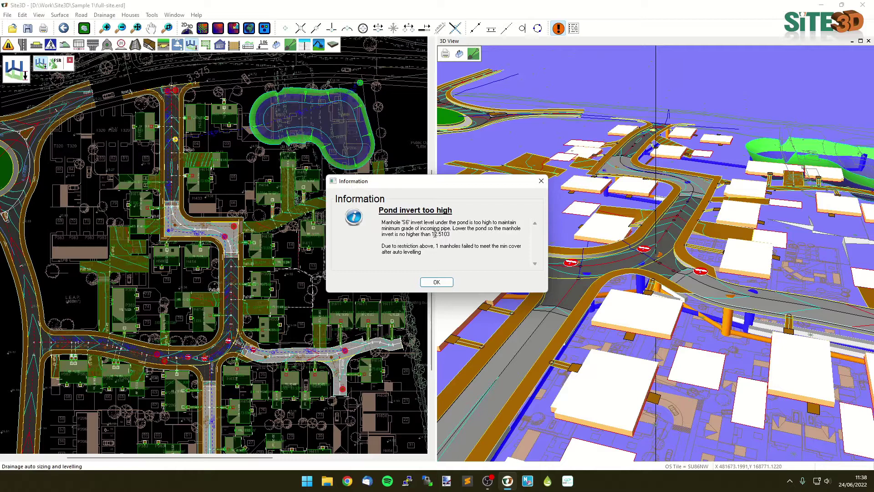
{"action": "left_click_drag", "start_coordinate": [434, 235], "coordinate": [451, 234]}
{"action": "right_click", "coordinate": [441, 234]}
{"action": "left_click", "coordinate": [460, 265]}
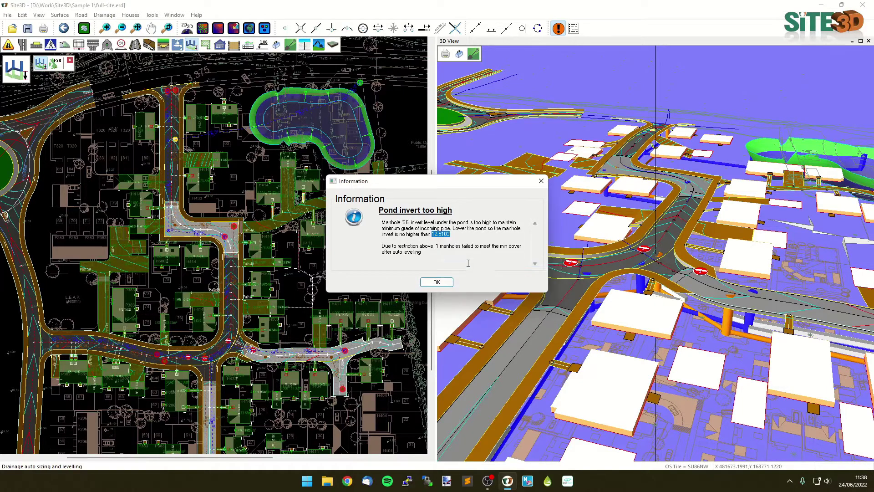
- Close the levelling notice and examine the levelled pipes and manholes beneath the roads and house plots in 3D
{"action": "left_click", "coordinate": [436, 281]}
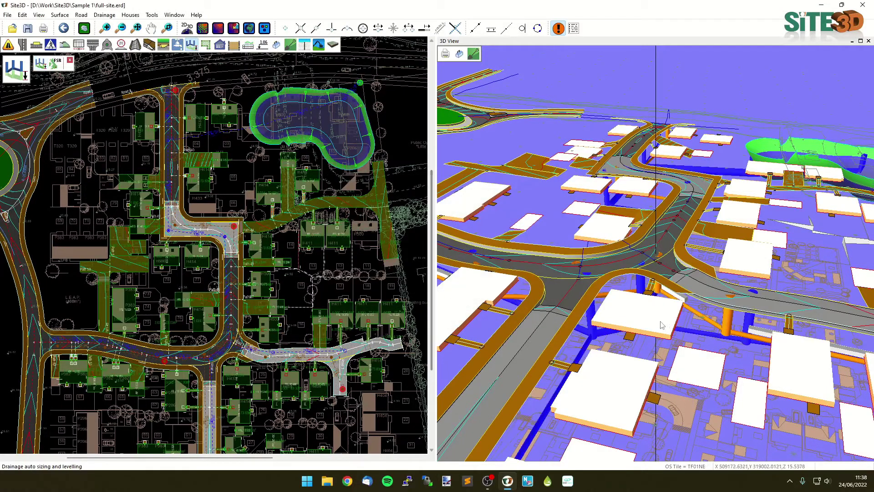
{"action": "scroll", "coordinate": [666, 325], "scroll_direction": "down", "scroll_amount": 2}
{"action": "scroll", "coordinate": [666, 325], "scroll_direction": "down", "scroll_amount": 4}
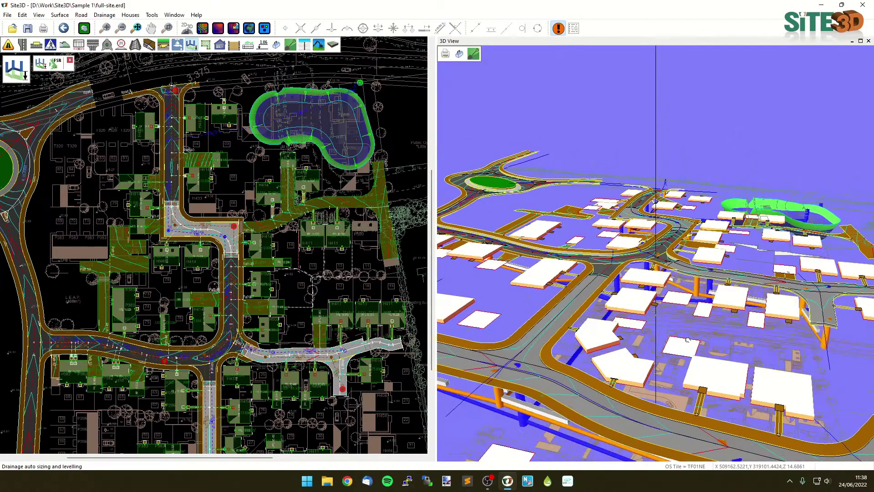
{"action": "scroll", "coordinate": [685, 339], "scroll_direction": "down", "scroll_amount": 1}
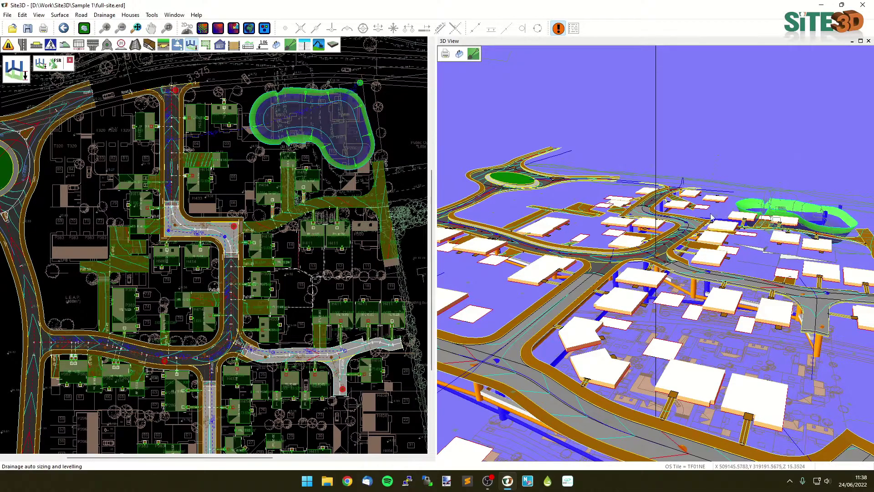
{"action": "left_click_drag", "start_coordinate": [696, 372], "coordinate": [823, 227]}
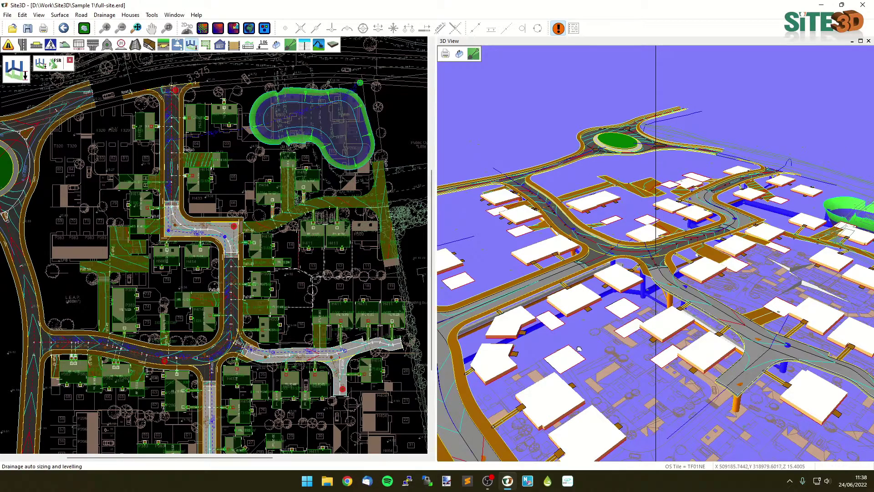
{"action": "left_click_drag", "start_coordinate": [582, 352], "coordinate": [619, 272]}
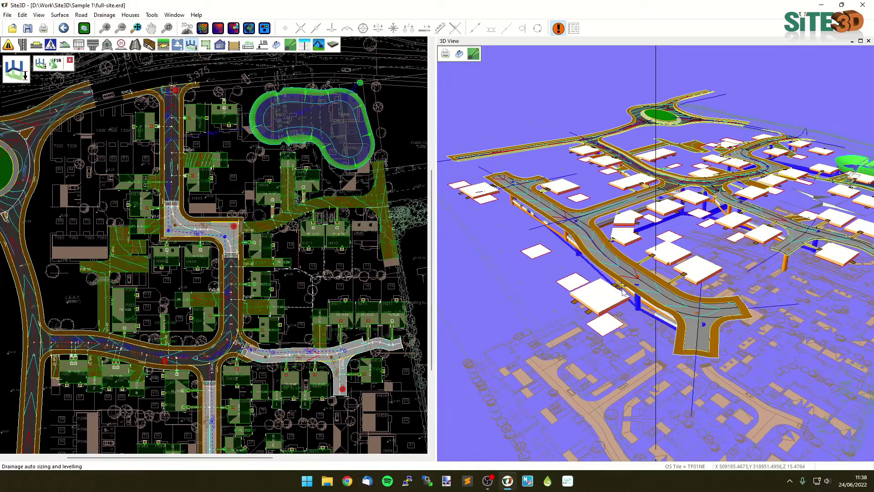
{"action": "left_click_drag", "start_coordinate": [655, 314], "coordinate": [749, 316]}
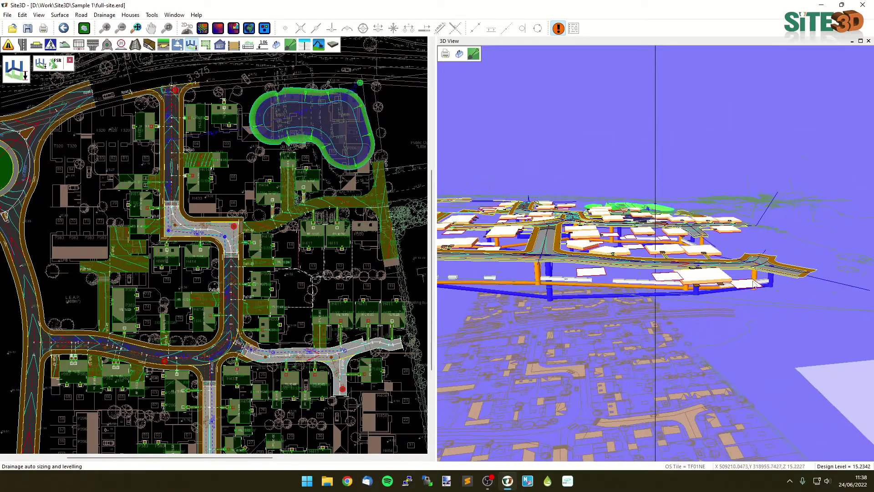
{"action": "left_click_drag", "start_coordinate": [770, 279], "coordinate": [723, 300]}
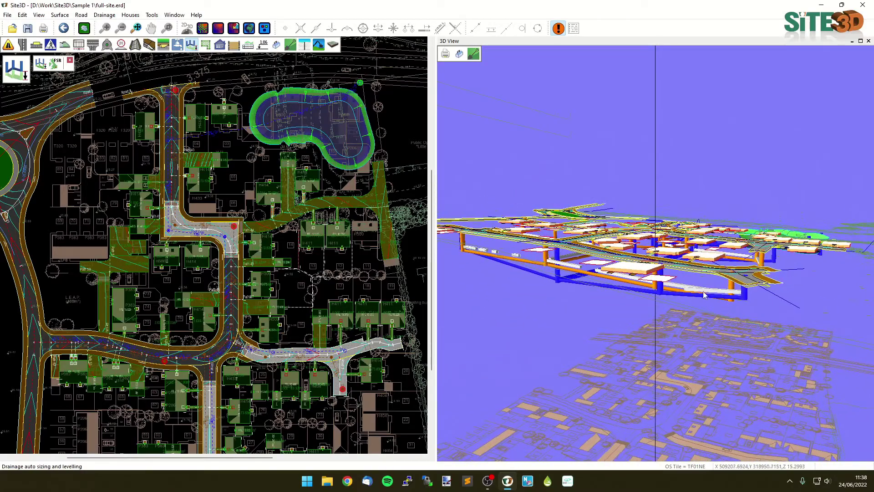
{"action": "scroll", "coordinate": [703, 295], "scroll_direction": "up", "scroll_amount": 5}
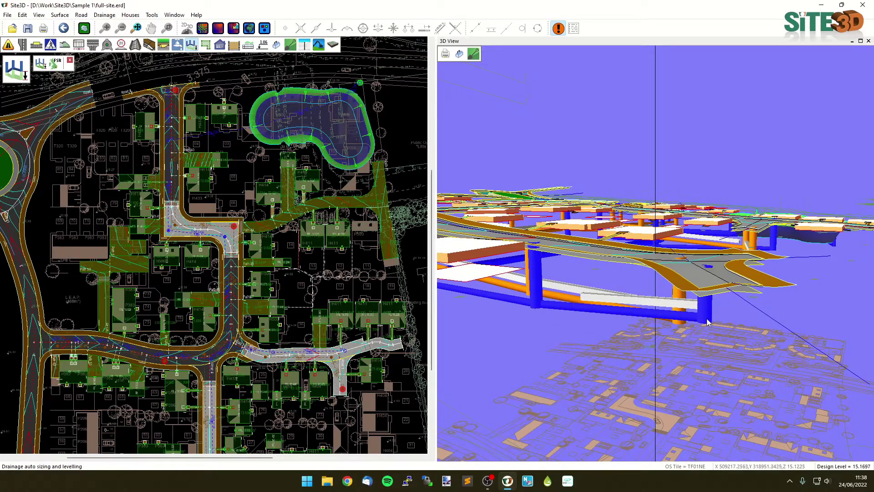
{"action": "scroll", "coordinate": [715, 334], "scroll_direction": "down", "scroll_amount": 6}
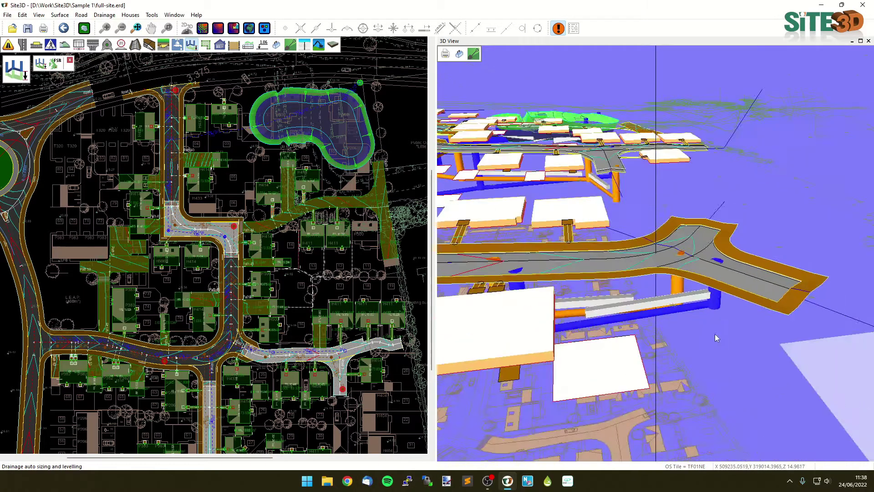
{"action": "scroll", "coordinate": [585, 260], "scroll_direction": "up", "scroll_amount": 3}
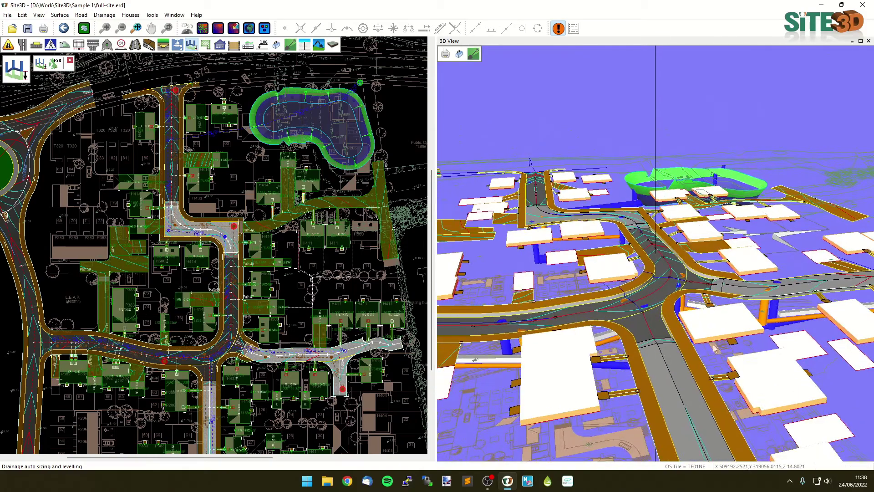
{"action": "scroll", "coordinate": [692, 332], "scroll_direction": "up", "scroll_amount": 3}
{"action": "scroll", "coordinate": [692, 332], "scroll_direction": "down", "scroll_amount": 2}
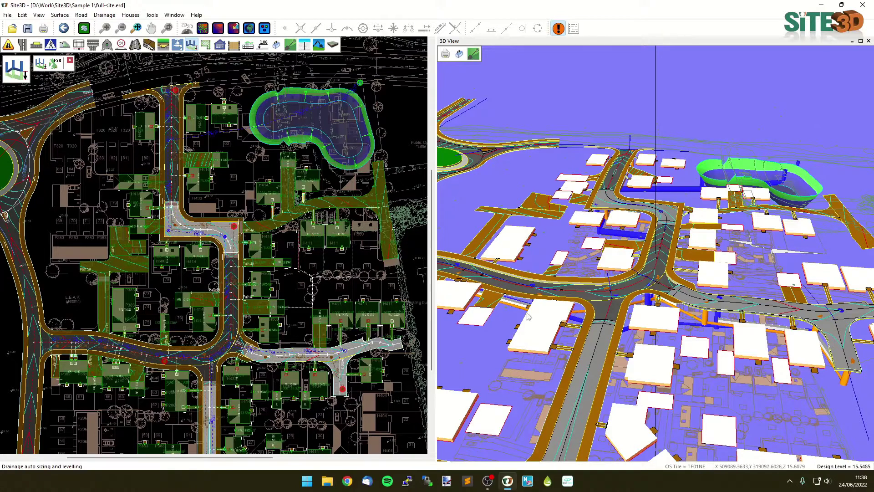
- Lower the pond by setting the level of its base outline to 12.5103 m
{"action": "middle_click_drag", "start_coordinate": [312, 192], "coordinate": [305, 214]}
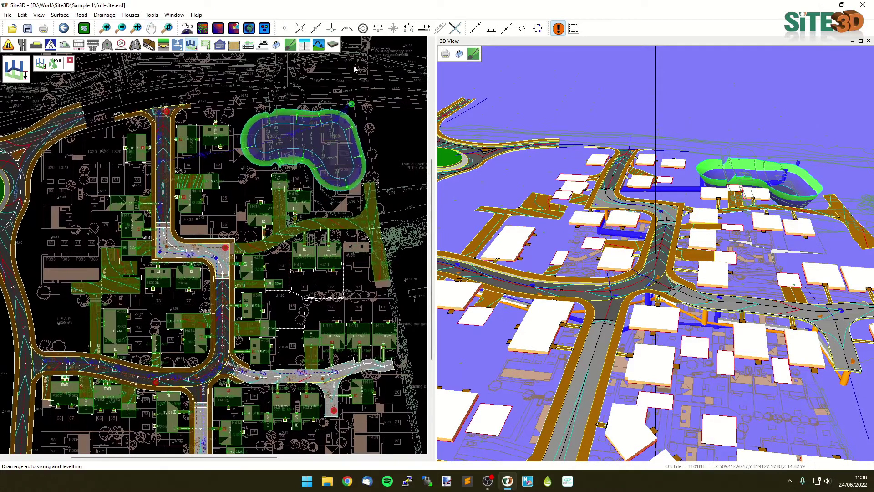
{"action": "left_click", "coordinate": [320, 49]}
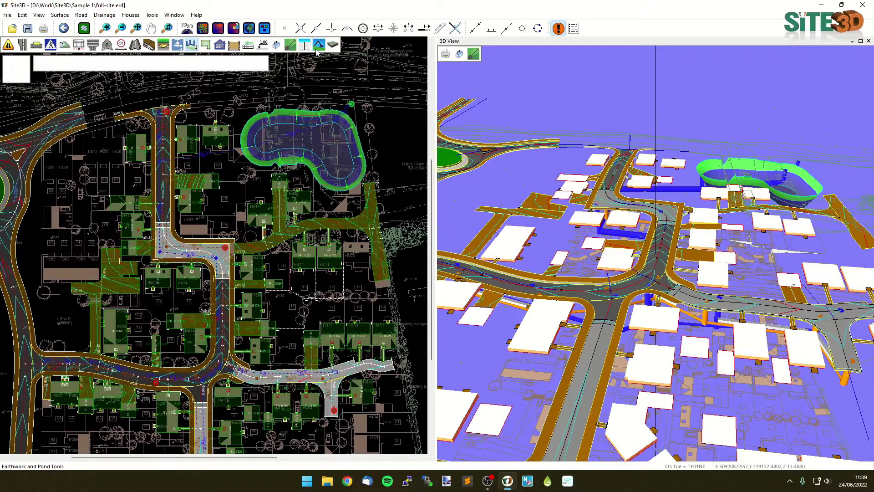
{"action": "left_click", "coordinate": [302, 145]}
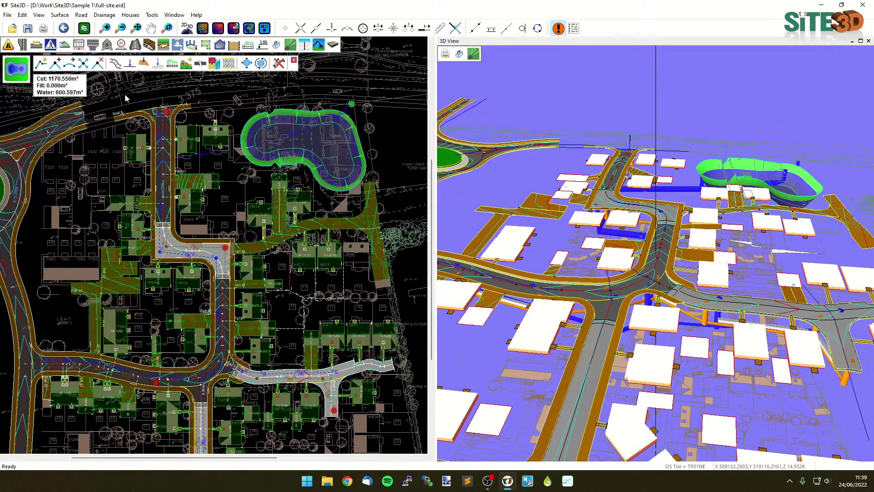
{"action": "left_click", "coordinate": [130, 62]}
{"action": "left_click", "coordinate": [276, 136]}
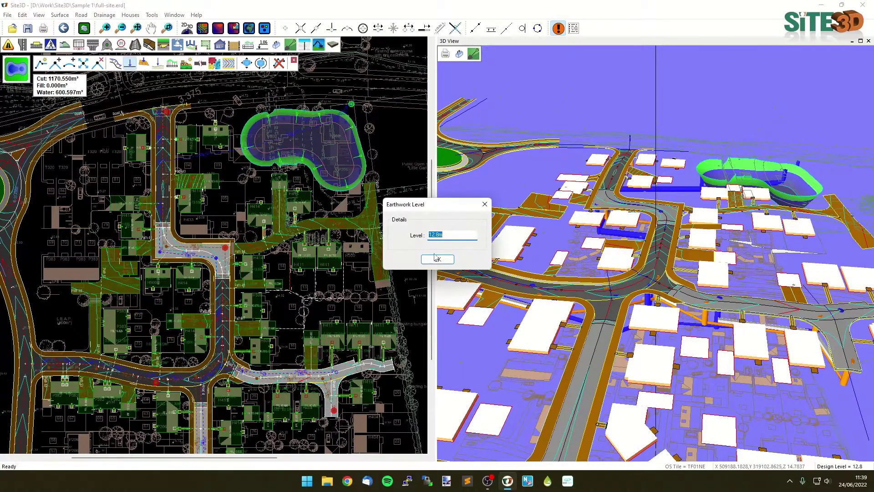
{"action": "type", "text": "12.5103"}
{"action": "left_click", "coordinate": [434, 263]}
{"action": "left_click", "coordinate": [435, 260]}
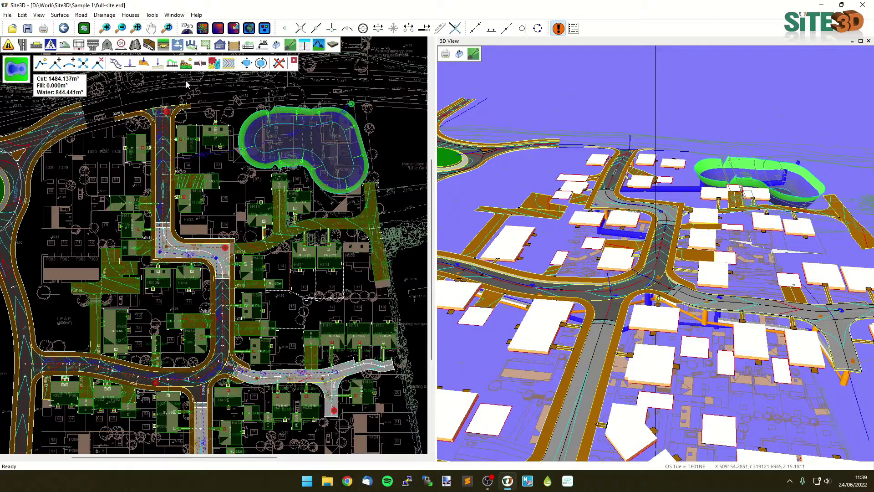
- Rerun auto sizing and levelling on the storm network from outfall S18, keeping the existing levelling and design storm settings
{"action": "left_click", "coordinate": [192, 46]}
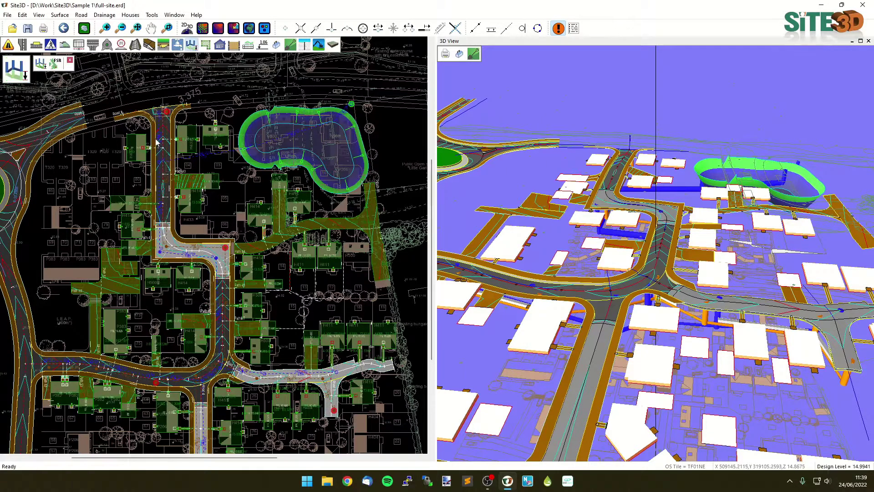
{"action": "left_click", "coordinate": [44, 64]}
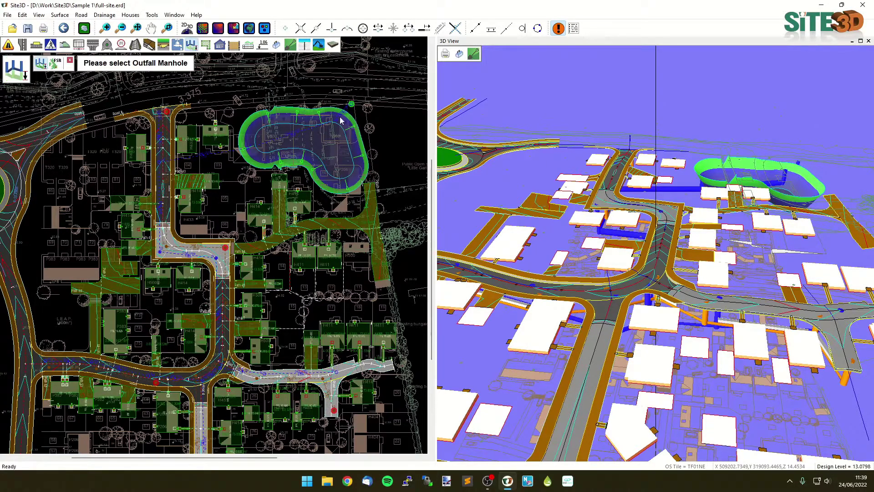
{"action": "left_click", "coordinate": [360, 99]}
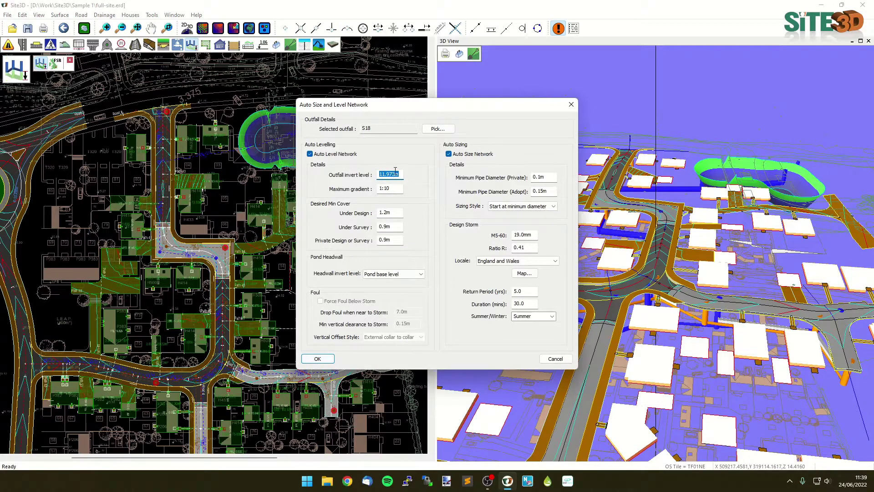
{"action": "left_click", "coordinate": [318, 361]}
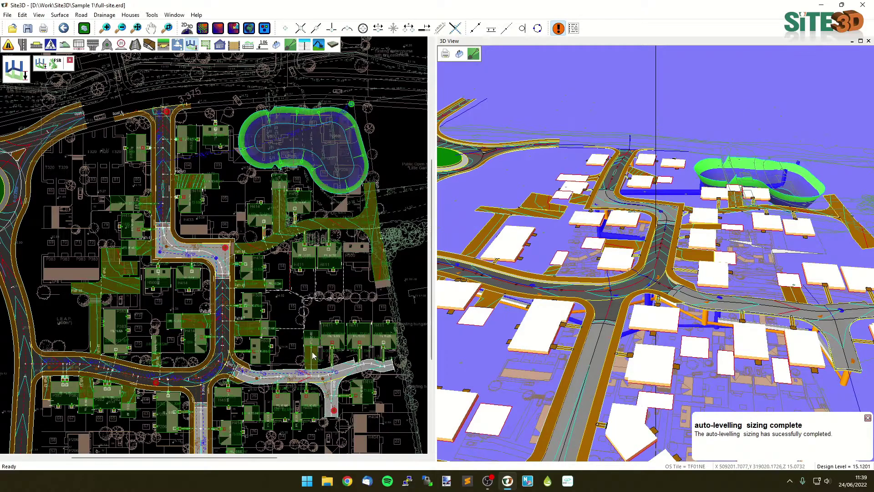
- Examine the lowered pond, its headwall connection and the re-levelled storm pipes from below and above in 3D
{"action": "left_click_drag", "start_coordinate": [707, 234], "coordinate": [605, 236]}
{"action": "left_click_drag", "start_coordinate": [661, 298], "coordinate": [765, 225]}
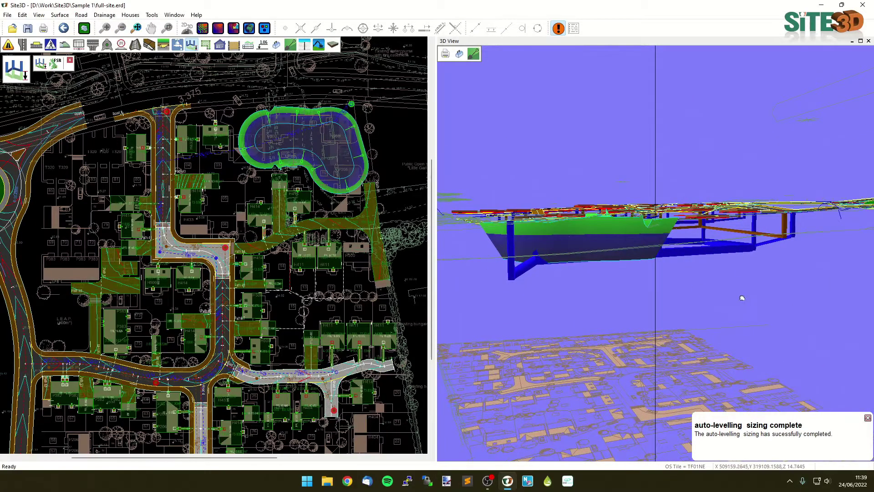
{"action": "left_click_drag", "start_coordinate": [742, 298], "coordinate": [784, 343]}
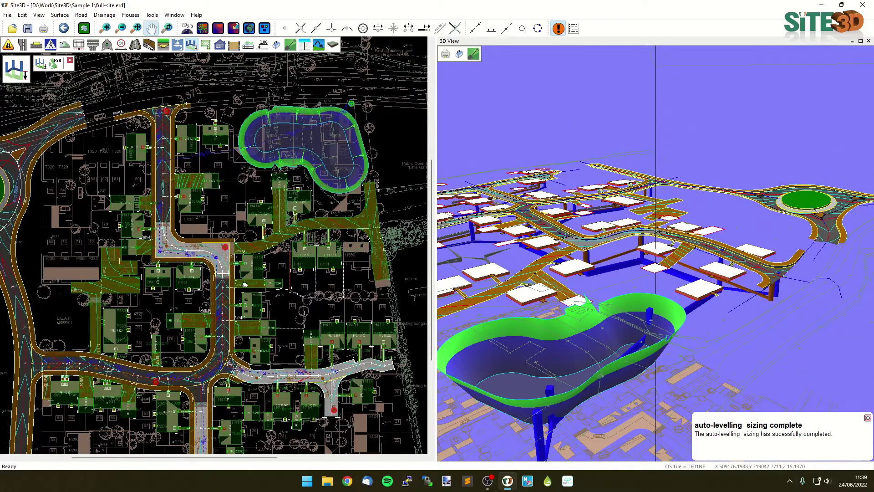
{"action": "scroll", "coordinate": [249, 261], "scroll_direction": "down", "scroll_amount": 2}
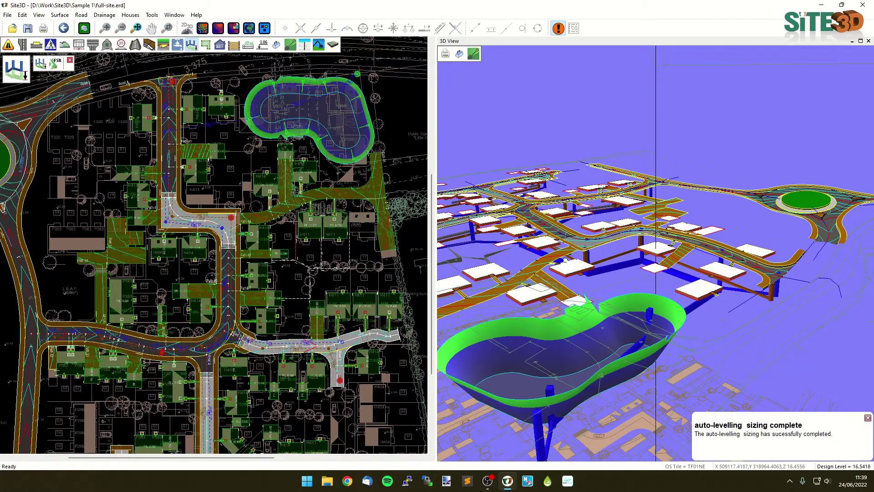
{"action": "scroll", "coordinate": [650, 324], "scroll_direction": "up", "scroll_amount": 5}
{"action": "left_click_drag", "start_coordinate": [650, 324], "coordinate": [759, 337]}
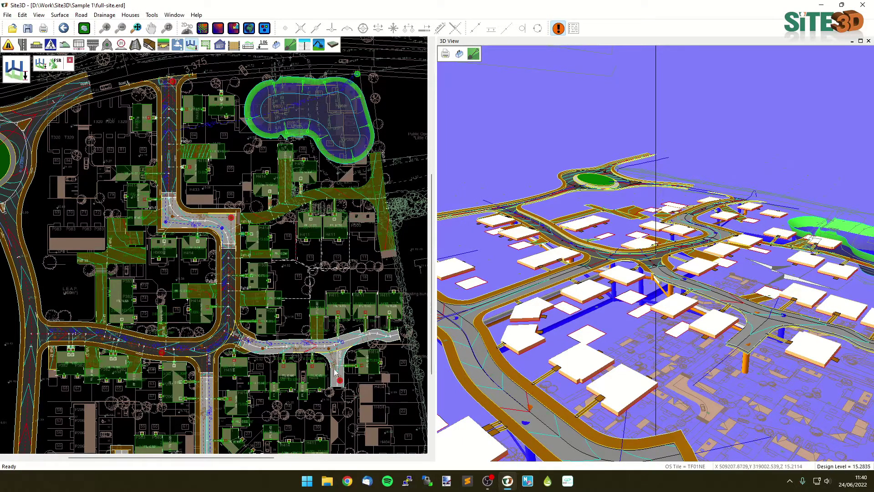
- Inspect the conduit properties of the foul pipe between manholes F12 and F13, including its contributing units, without applying edits
{"action": "scroll", "coordinate": [275, 345], "scroll_direction": "down", "scroll_amount": 3}
{"action": "scroll", "coordinate": [262, 298], "scroll_direction": "down", "scroll_amount": 2}
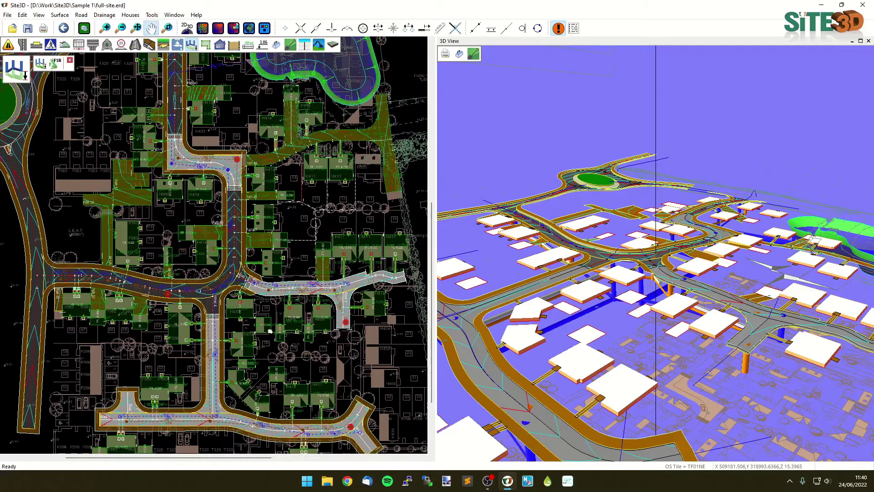
{"action": "scroll", "coordinate": [255, 323], "scroll_direction": "up", "scroll_amount": 3}
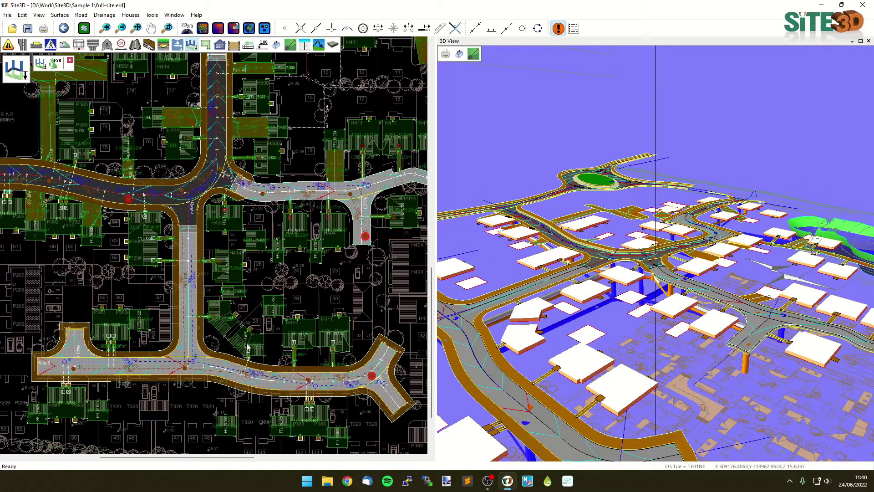
{"action": "left_click", "coordinate": [178, 45]}
{"action": "left_click", "coordinate": [55, 63]}
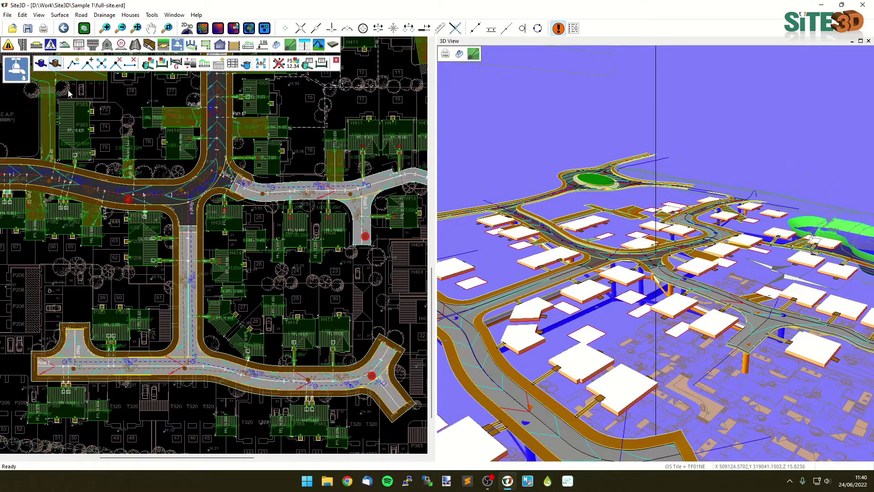
{"action": "left_click", "coordinate": [161, 63]}
{"action": "left_click", "coordinate": [150, 373]}
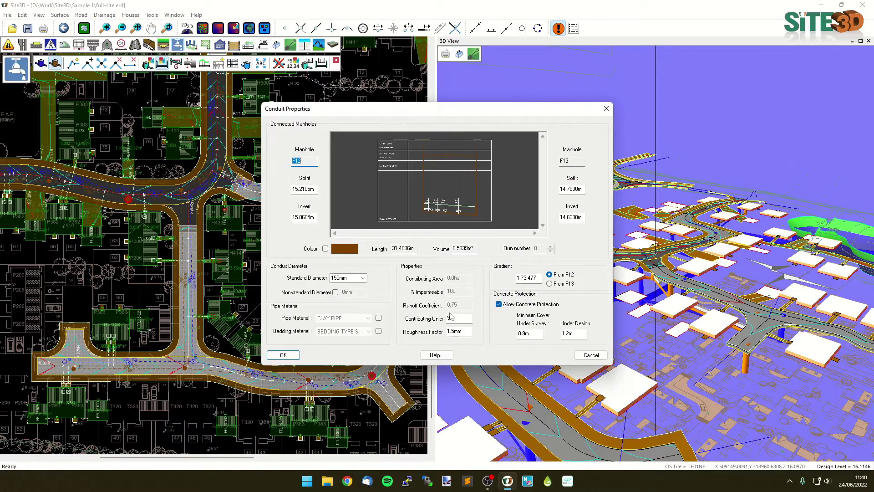
{"action": "left_click", "coordinate": [591, 354]}
{"action": "right_click", "coordinate": [239, 294]}
{"action": "left_click", "coordinate": [274, 298]}
- Open the auto sizing and levelling settings for the foul network with manhole F8 as the outfall
{"action": "scroll", "coordinate": [255, 204], "scroll_direction": "down", "scroll_amount": 3}
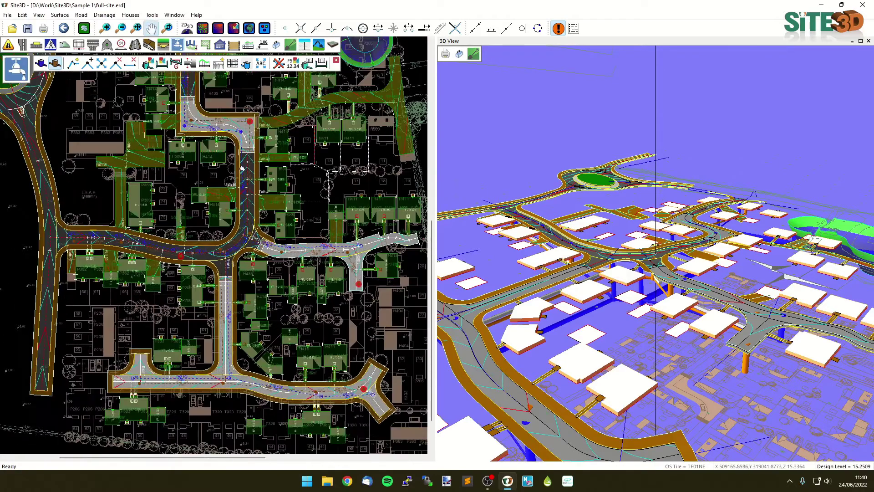
{"action": "middle_click_drag", "start_coordinate": [241, 169], "coordinate": [234, 304]}
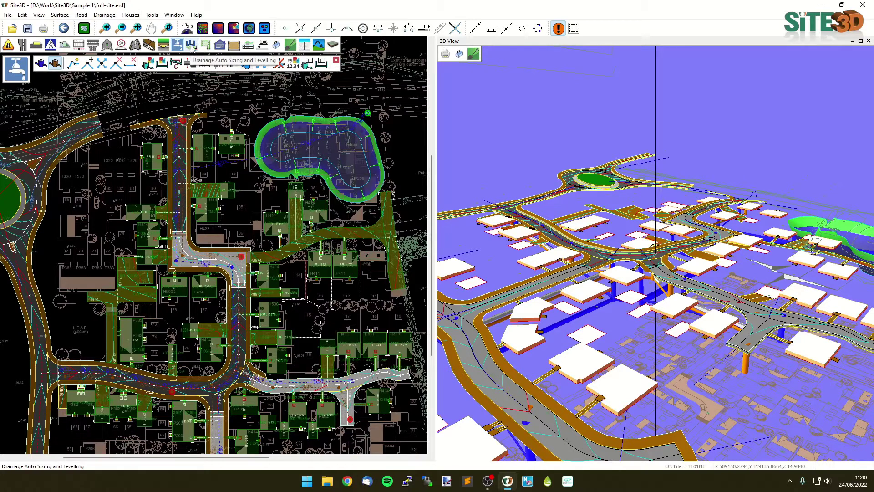
{"action": "left_click", "coordinate": [192, 46]}
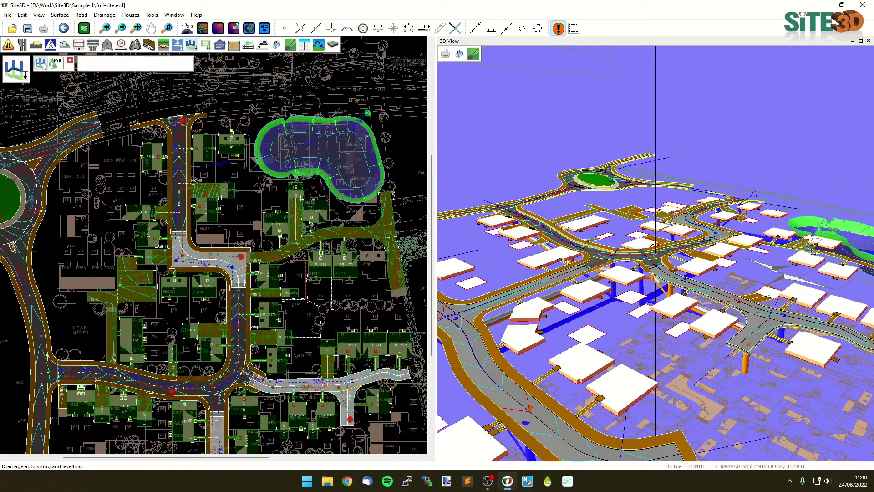
{"action": "left_click", "coordinate": [183, 121]}
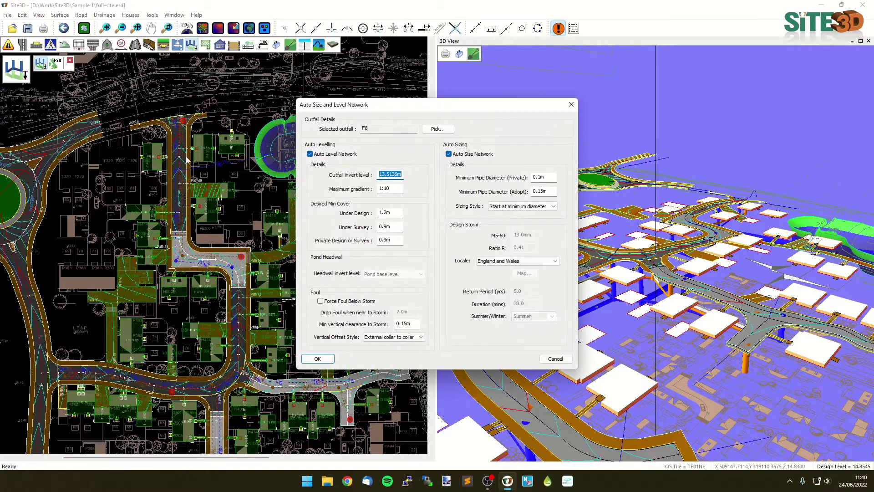
- Run the foul auto sizing and levelling with 0.15 m minimum vertical clearance to storm and the External collar to collar offset style
{"action": "double_click", "coordinate": [415, 324]}
{"action": "left_click", "coordinate": [421, 337]}
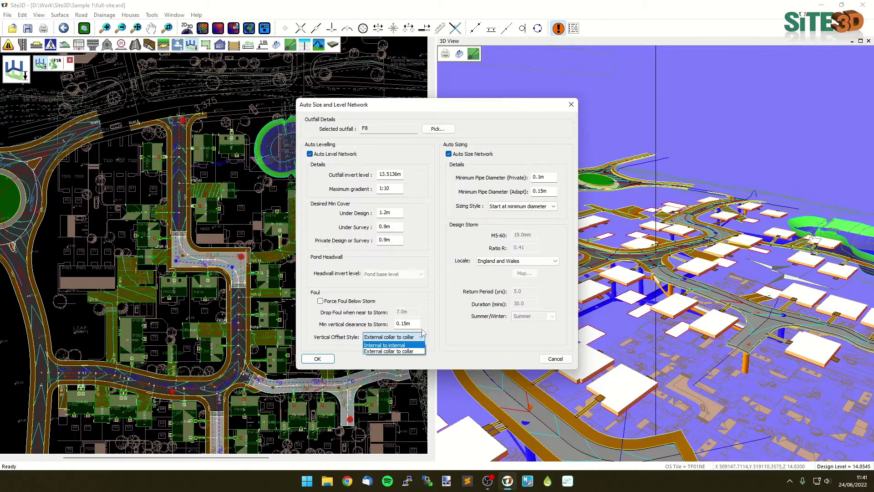
{"action": "left_click", "coordinate": [422, 337]}
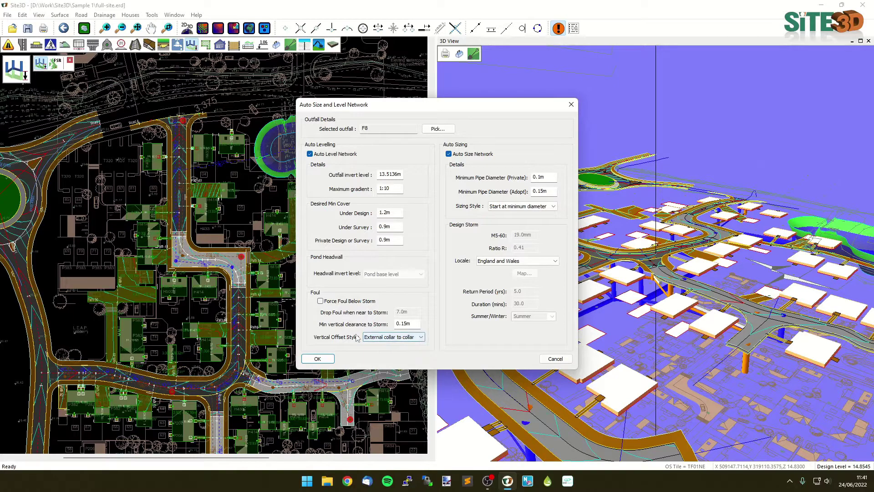
{"action": "left_click", "coordinate": [346, 302]}
{"action": "left_click", "coordinate": [336, 302]}
{"action": "left_click", "coordinate": [318, 359]}
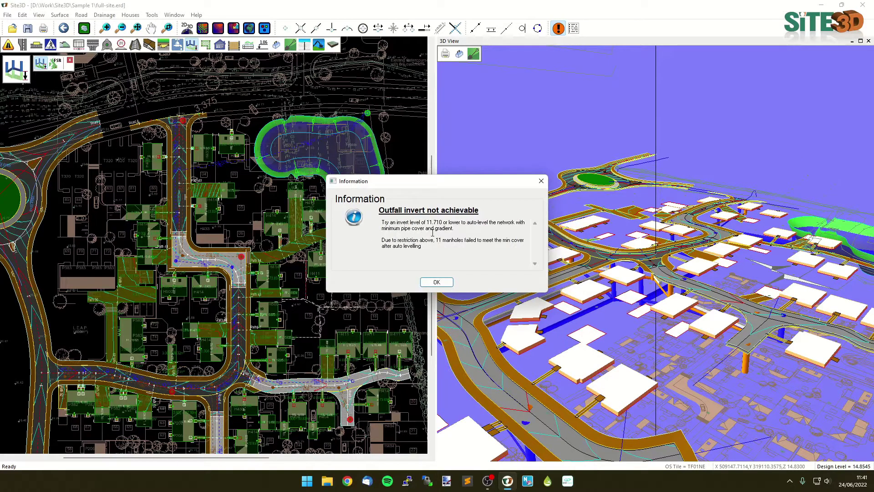
- Read the outfall invert and minimum cover information, dismiss it, and inspect the levelled foul network in 3D
{"action": "left_click_drag", "start_coordinate": [428, 222], "coordinate": [441, 222]}
{"action": "left_click_drag", "start_coordinate": [438, 240], "coordinate": [469, 244]}
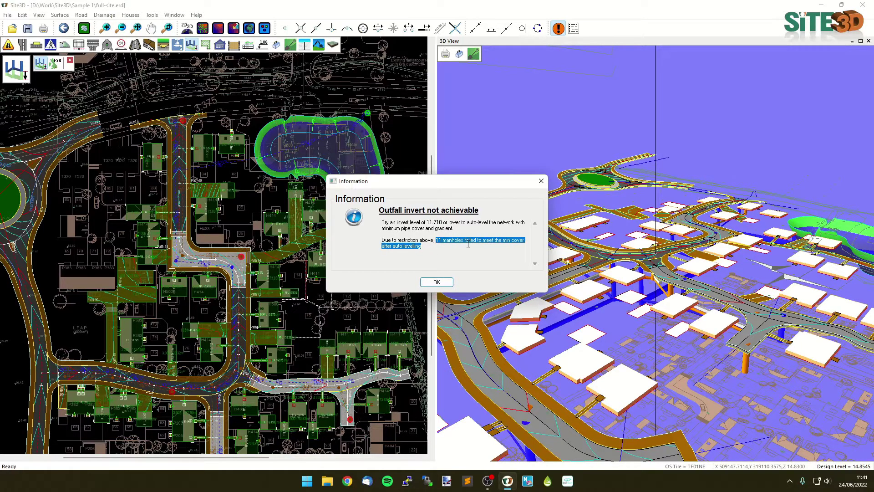
{"action": "left_click", "coordinate": [440, 282]}
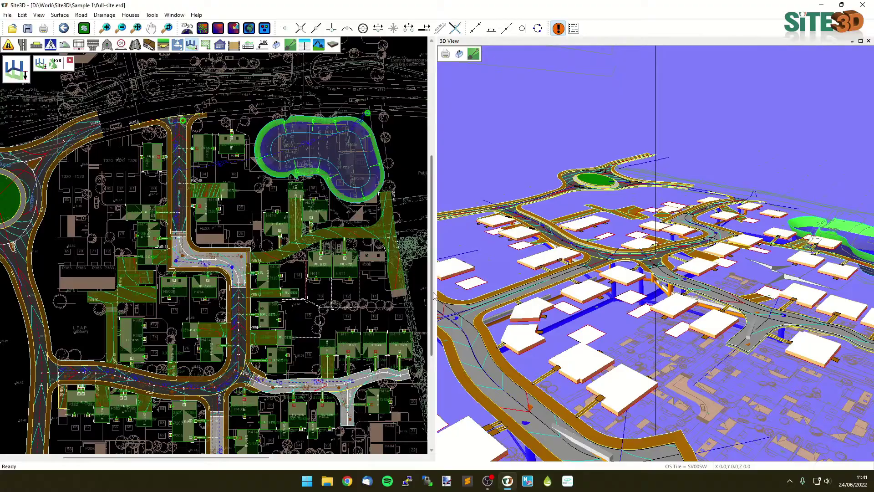
{"action": "left_click_drag", "start_coordinate": [698, 328], "coordinate": [524, 348]}
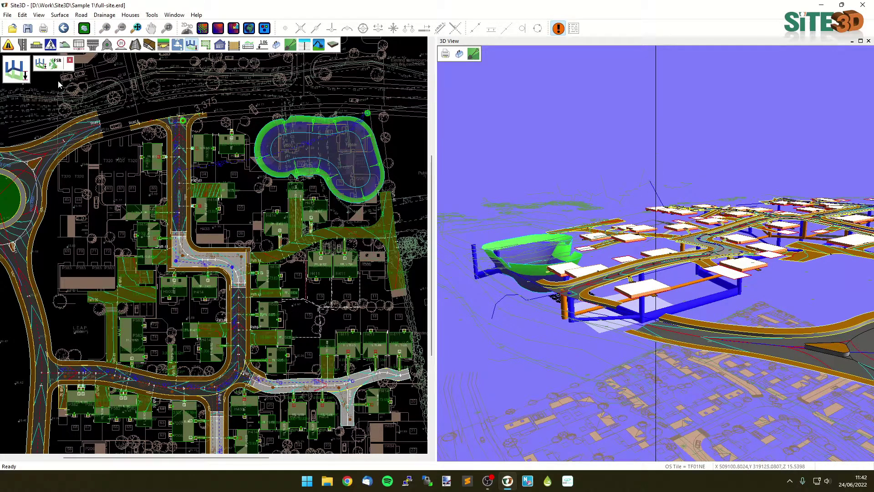
- Rerun the foul auto sizing and levelling from outfall manhole F8 with an outfall invert level of 11.705 m
{"action": "left_click", "coordinate": [43, 65]}
{"action": "left_click", "coordinate": [186, 132]}
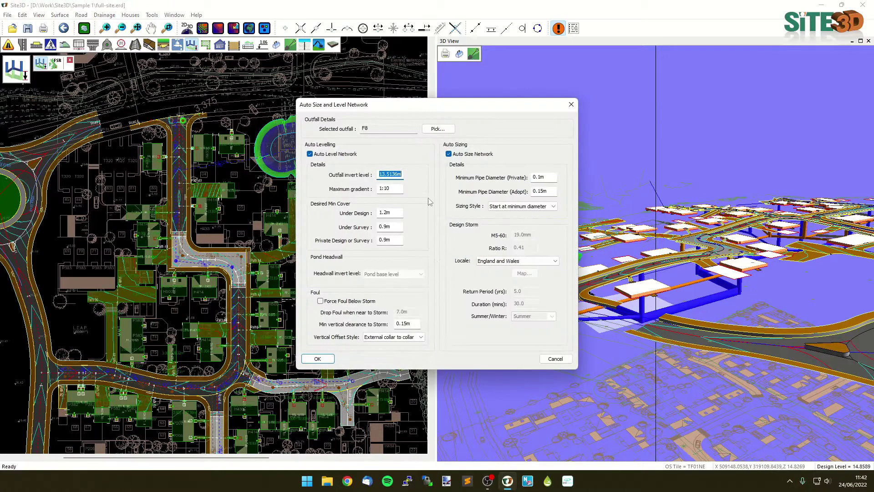
{"action": "type", "text": "11.710"}
{"action": "left_click_drag", "start_coordinate": [390, 175], "coordinate": [396, 175]}
{"action": "type", "text": "905"}
{"action": "left_click", "coordinate": [325, 360]}
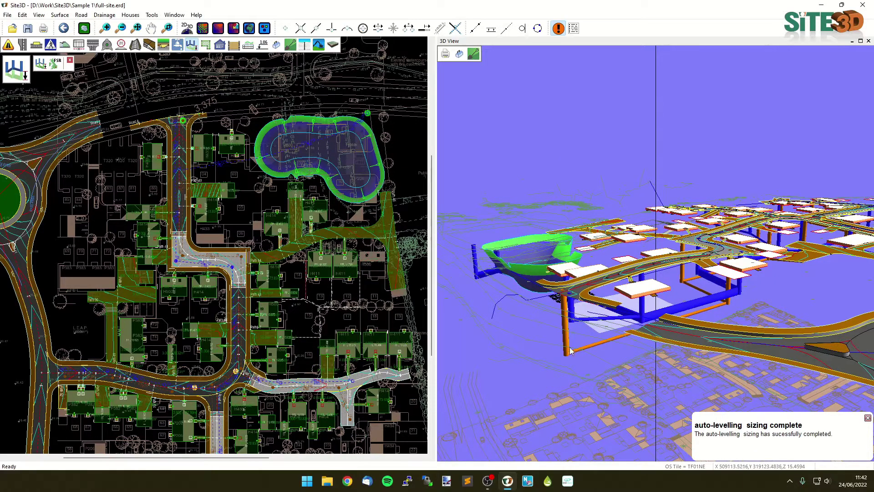
- Examine the re-levelled foul pipes in 3D and the marked manholes at the Road 2 and Road 4 junction in plan
{"action": "left_click_drag", "start_coordinate": [597, 362], "coordinate": [713, 353]}
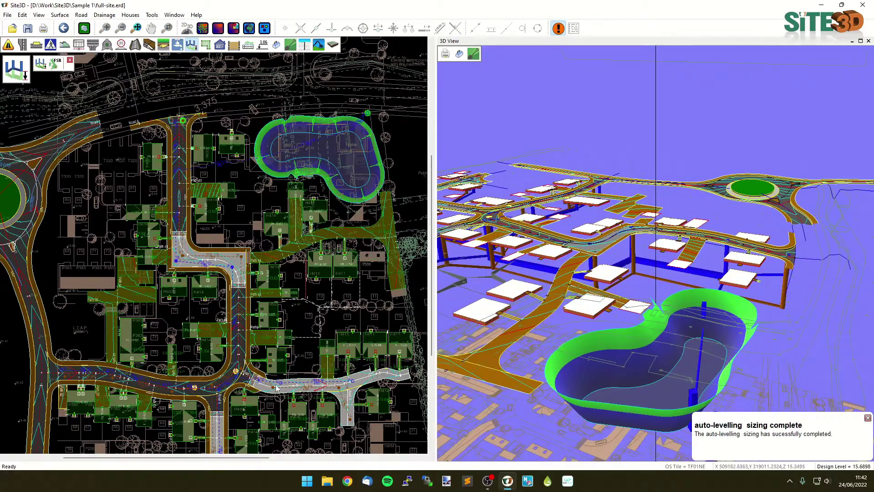
{"action": "scroll", "coordinate": [246, 345], "scroll_direction": "up", "scroll_amount": 2}
{"action": "scroll", "coordinate": [246, 346], "scroll_direction": "up", "scroll_amount": 6}
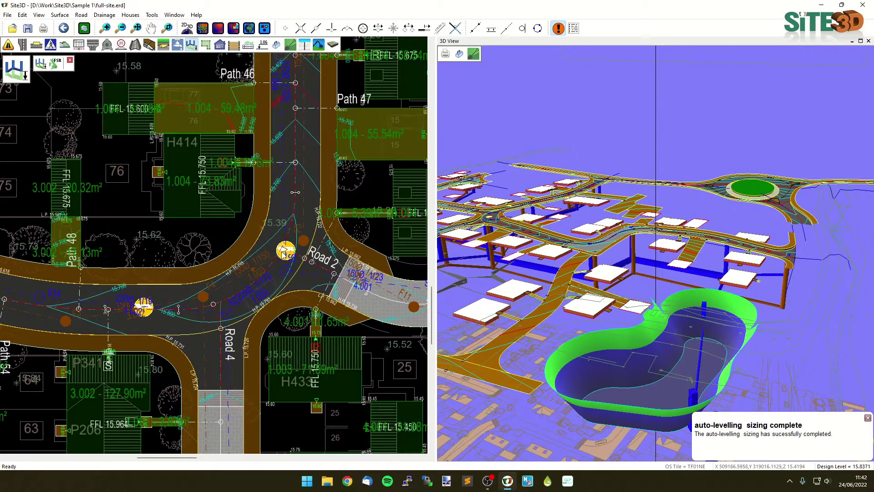
- Review the minimum vertical clearance to storm in outfall F8's auto sizing and levelling settings, without running them
{"action": "left_click", "coordinate": [41, 65]}
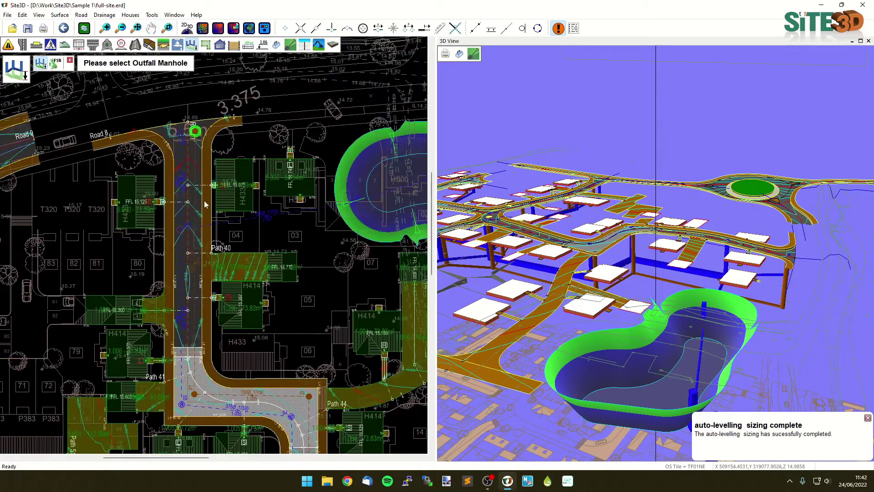
{"action": "left_click", "coordinate": [194, 132]}
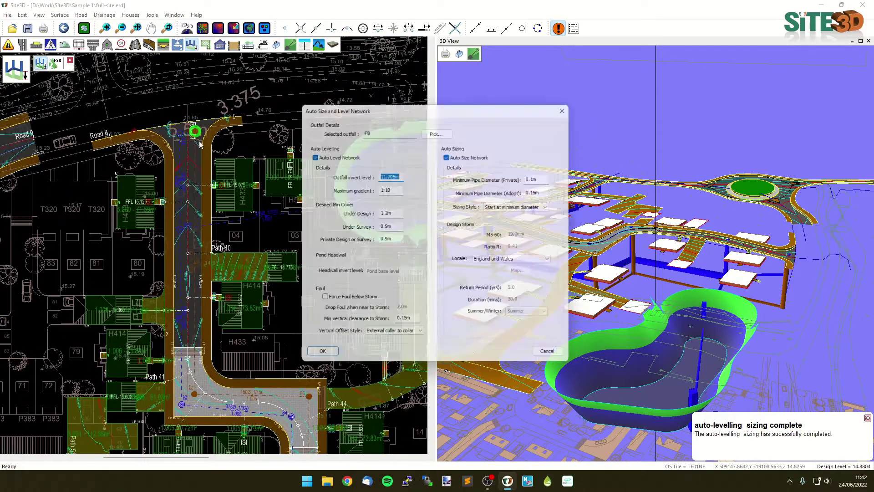
{"action": "double_click", "coordinate": [408, 325]}
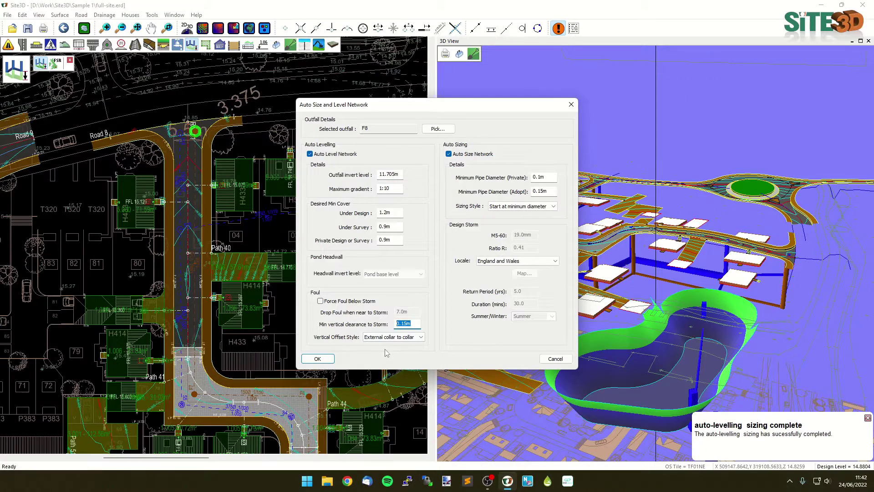
{"action": "left_click", "coordinate": [556, 359]}
- Examine the marked manholes along the roads in plan and the foul and storm pipes around the pond in 3D
{"action": "scroll", "coordinate": [331, 399], "scroll_direction": "down", "scroll_amount": 4}
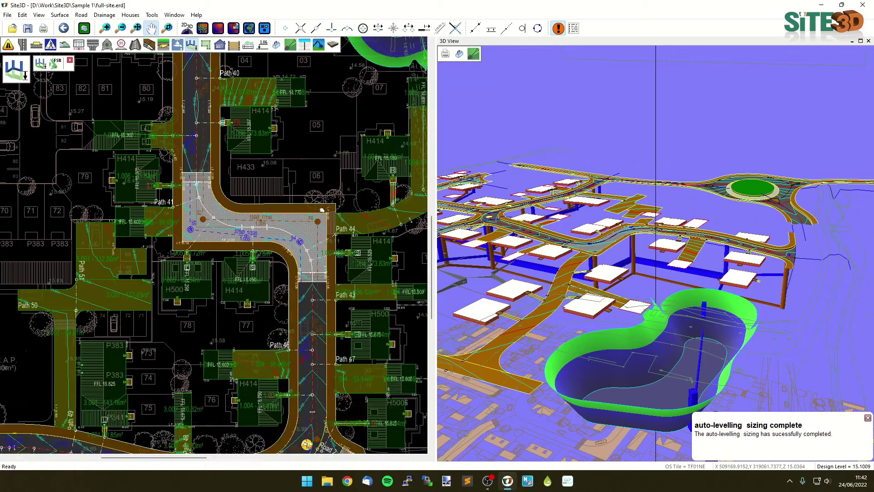
{"action": "scroll", "coordinate": [331, 399], "scroll_direction": "down", "scroll_amount": 3}
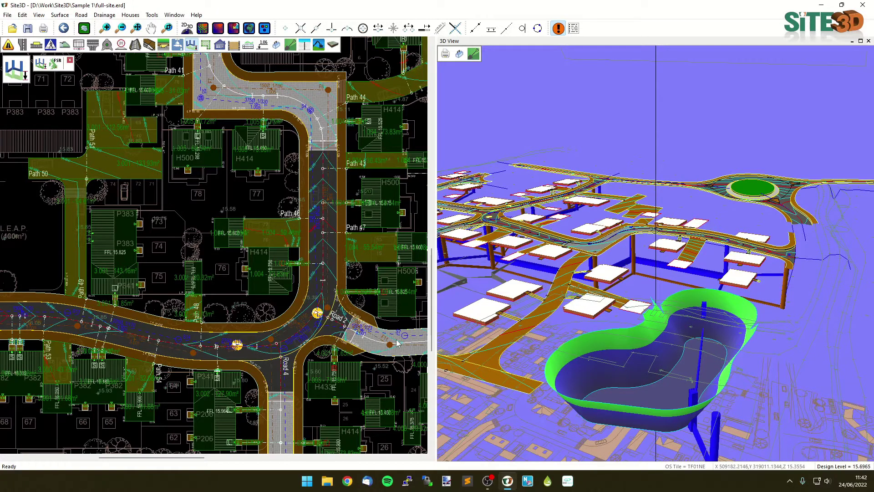
{"action": "left_click_drag", "start_coordinate": [628, 328], "coordinate": [669, 328]}
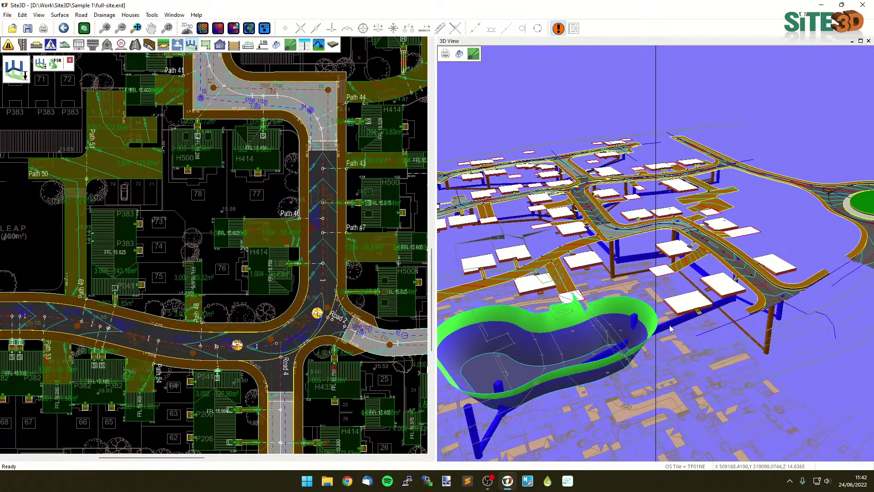
{"action": "scroll", "coordinate": [248, 291], "scroll_direction": "down", "scroll_amount": 3}
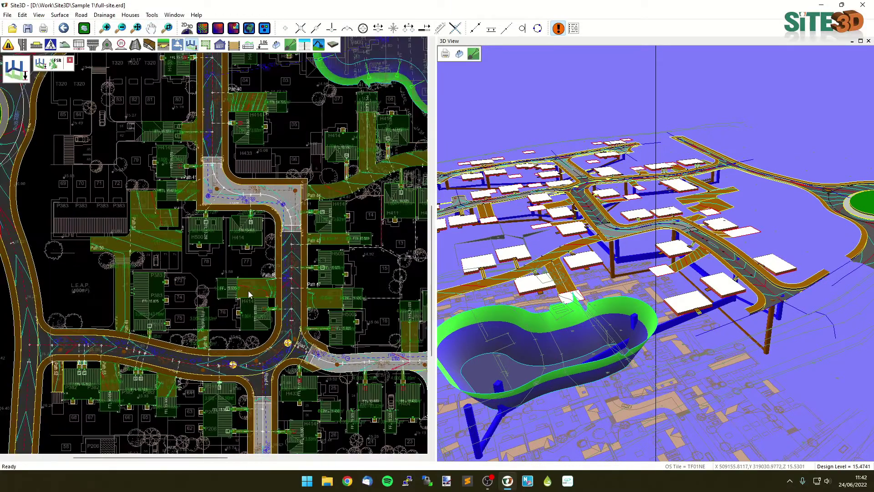
{"action": "scroll", "coordinate": [248, 291], "scroll_direction": "down", "scroll_amount": 3}
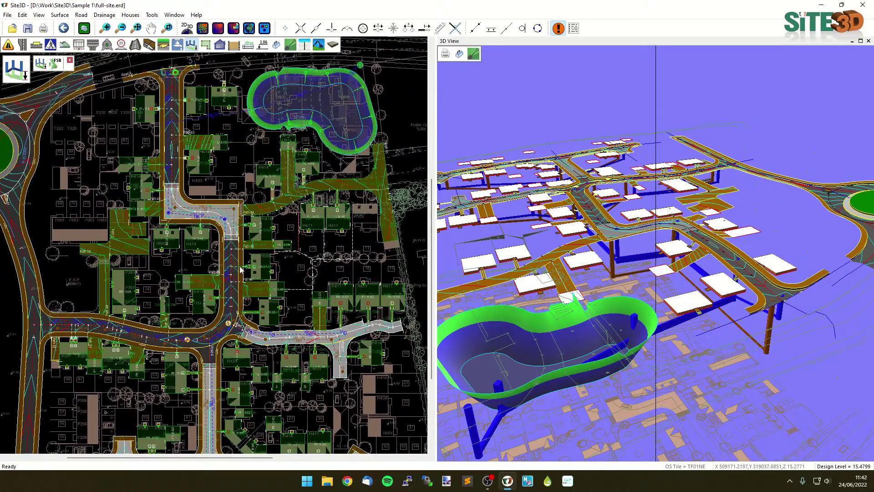